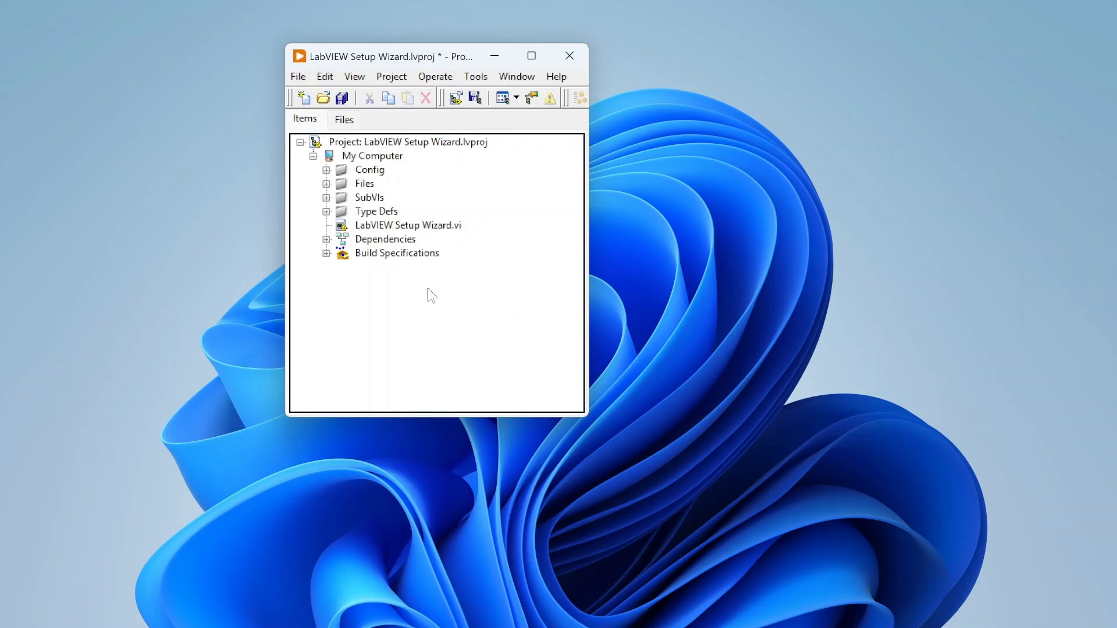
# Step: Expand the Config folder and open Setup Config.json in Notepad
pyautogui.click(327, 170)
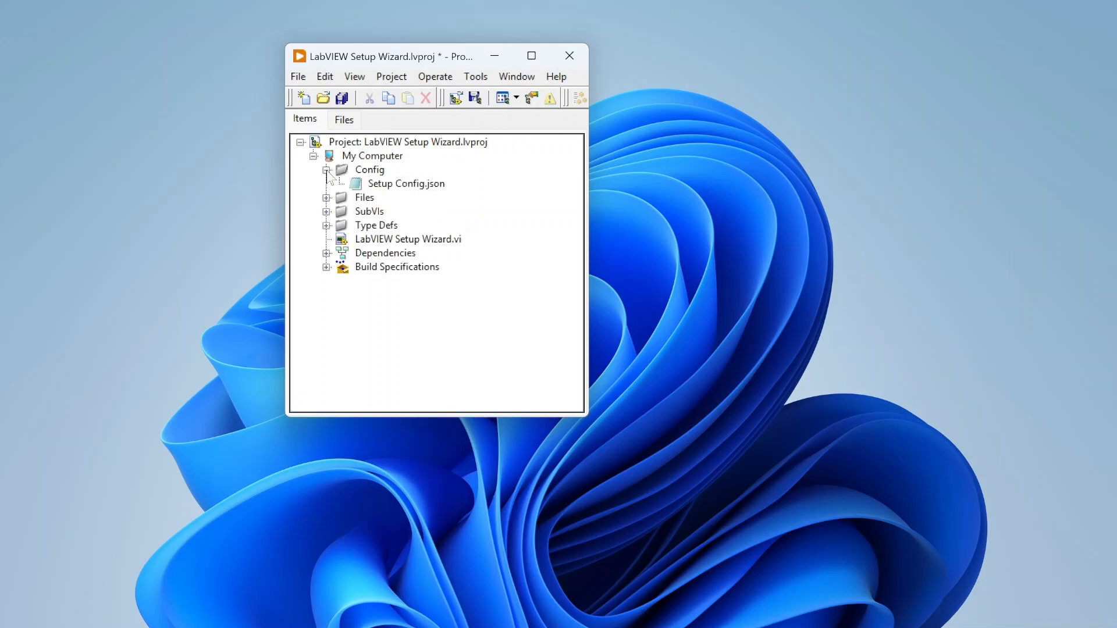
pyautogui.doubleClick(396, 185)
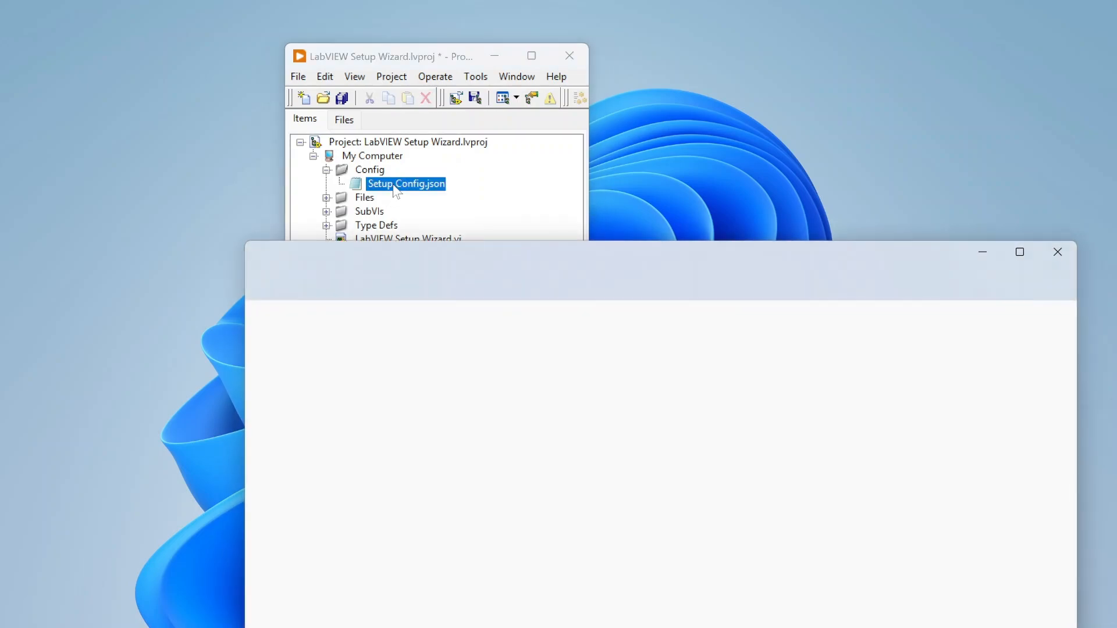
pyautogui.moveTo(601, 279); pyautogui.dragTo(502, 79)
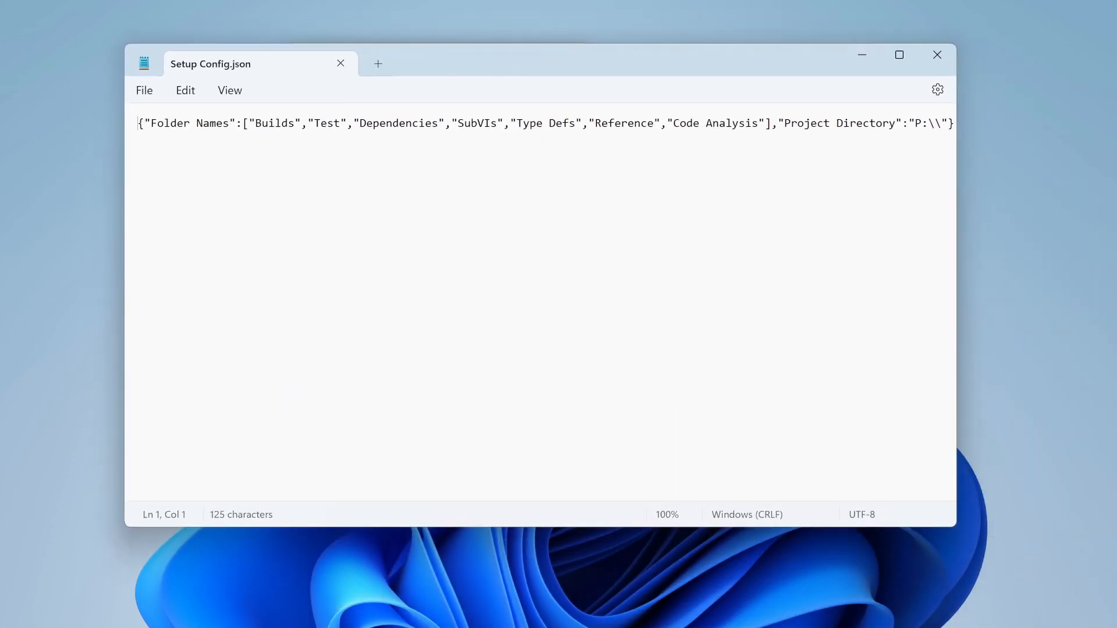
# Step: Widen Notepad and inspect the folder names from Builds through Code Analysis
pyautogui.moveTo(955, 262); pyautogui.dragTo(1096, 247)
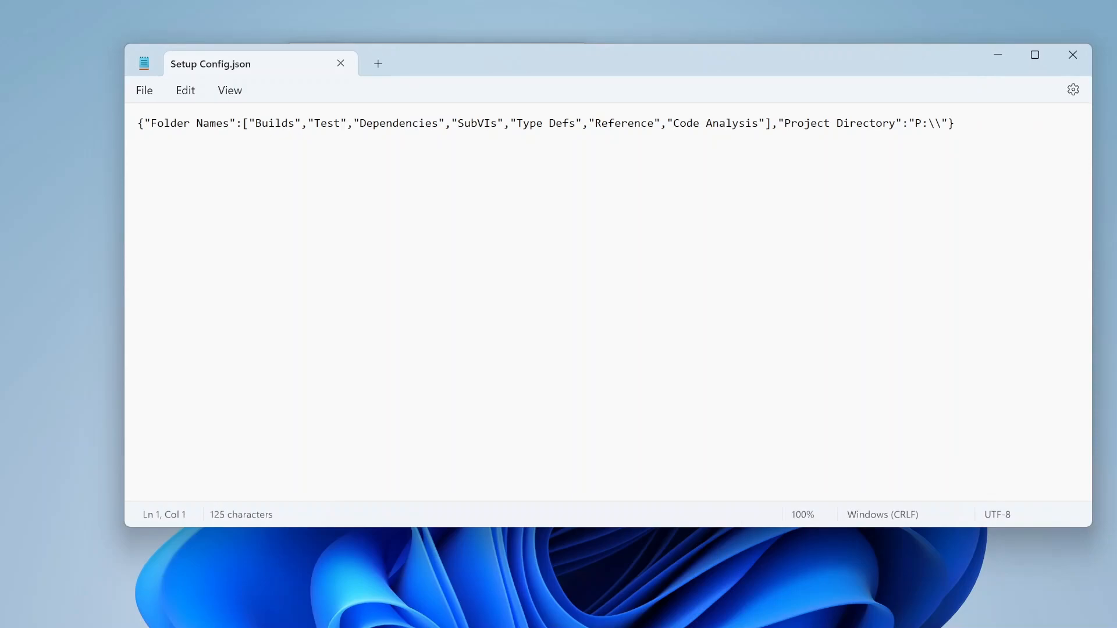
pyautogui.moveTo(139, 122); pyautogui.dragTo(314, 122)
pyautogui.click(287, 123)
pyautogui.doubleClick(260, 124)
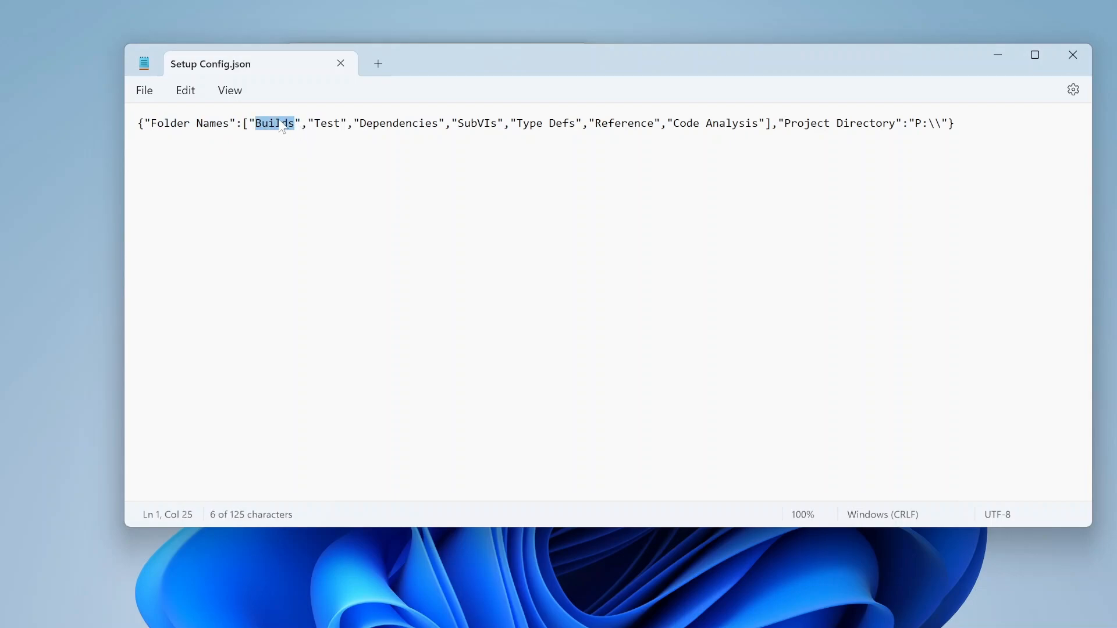
pyautogui.click(316, 125)
pyautogui.doubleClick(321, 129)
pyautogui.moveTo(360, 124); pyautogui.dragTo(759, 124)
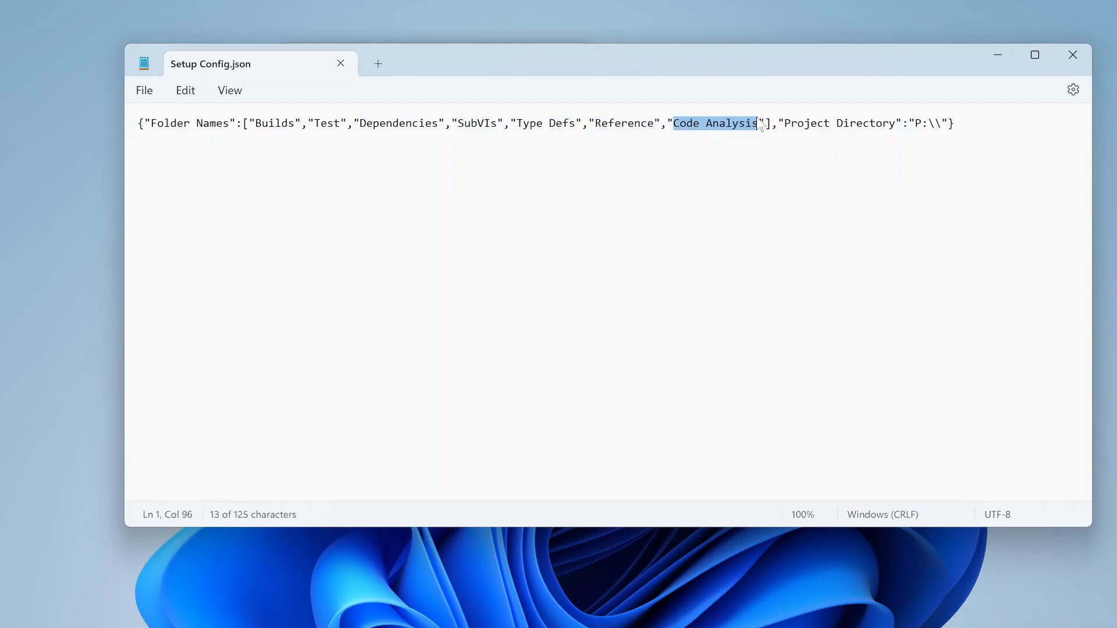
pyautogui.click(725, 124)
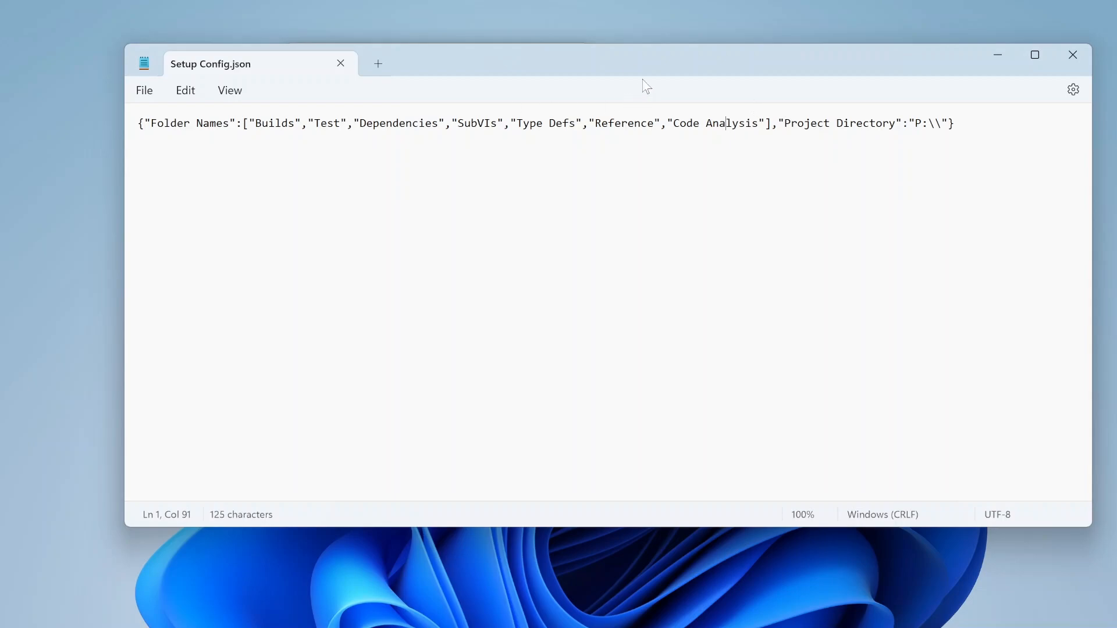
pyautogui.moveTo(256, 125); pyautogui.dragTo(759, 134)
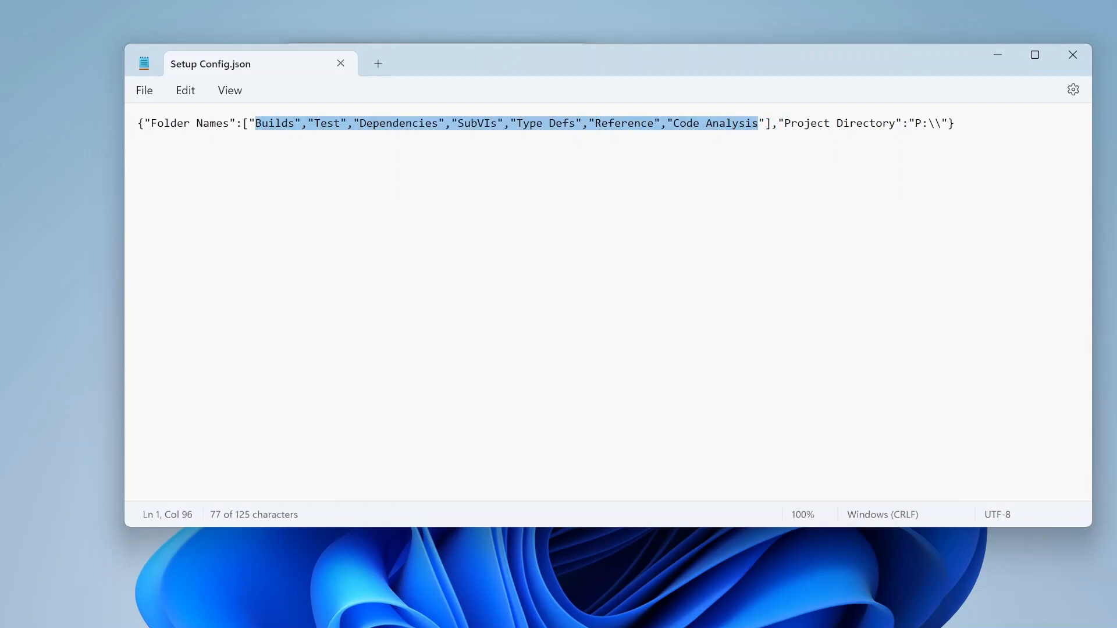
pyautogui.click(419, 124)
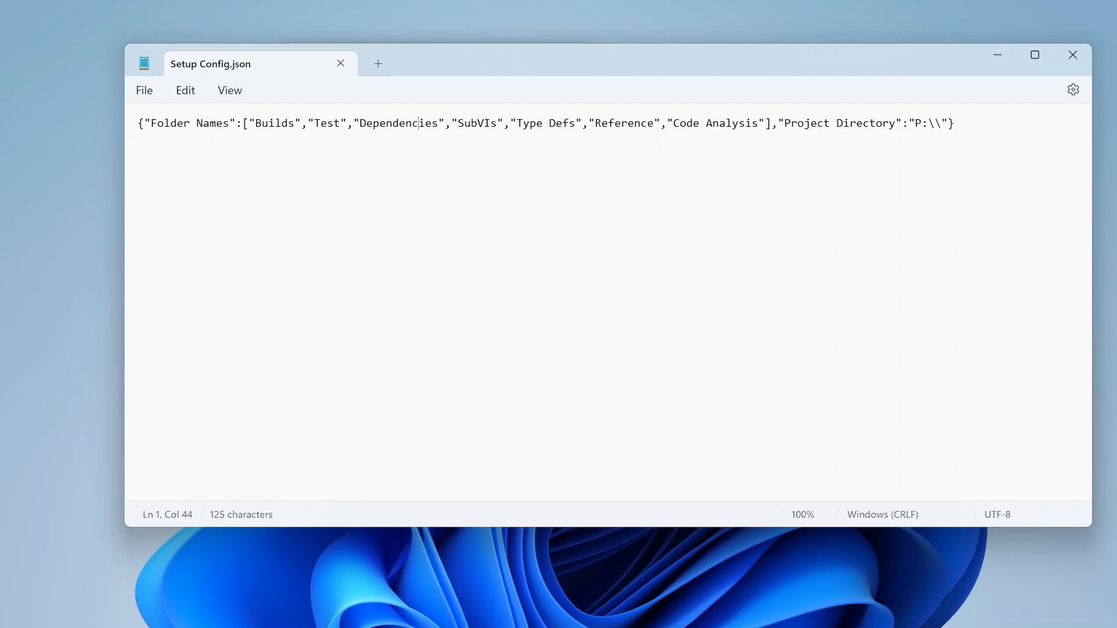
# Step: Check the Project Directory value is the P:\ drive root, then close Notepad
pyautogui.moveTo(785, 124); pyautogui.dragTo(944, 128)
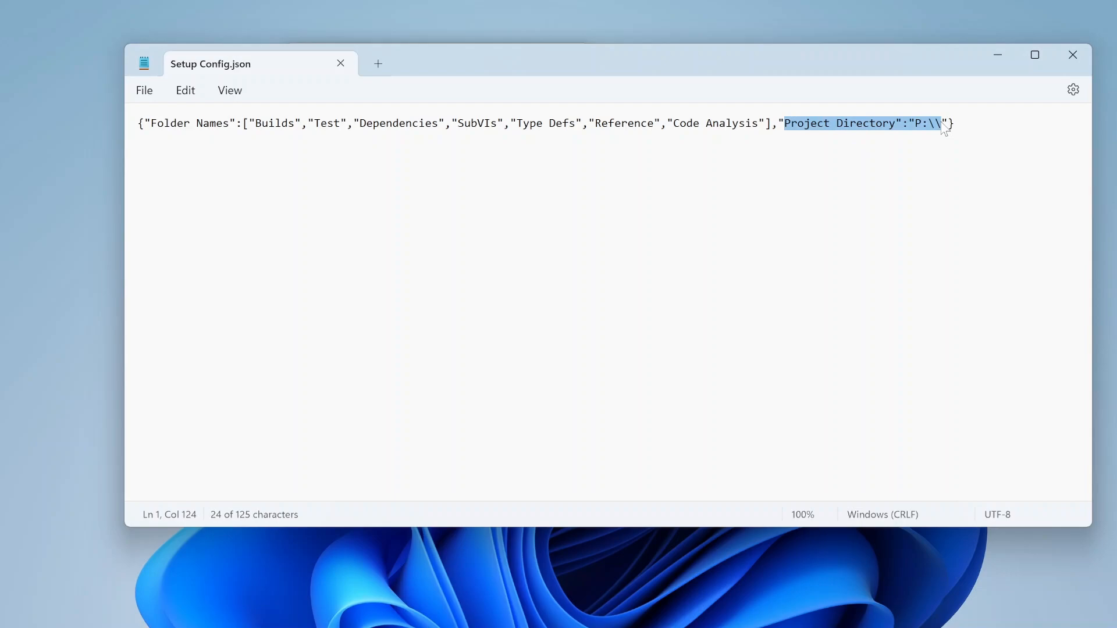
pyautogui.click(784, 124)
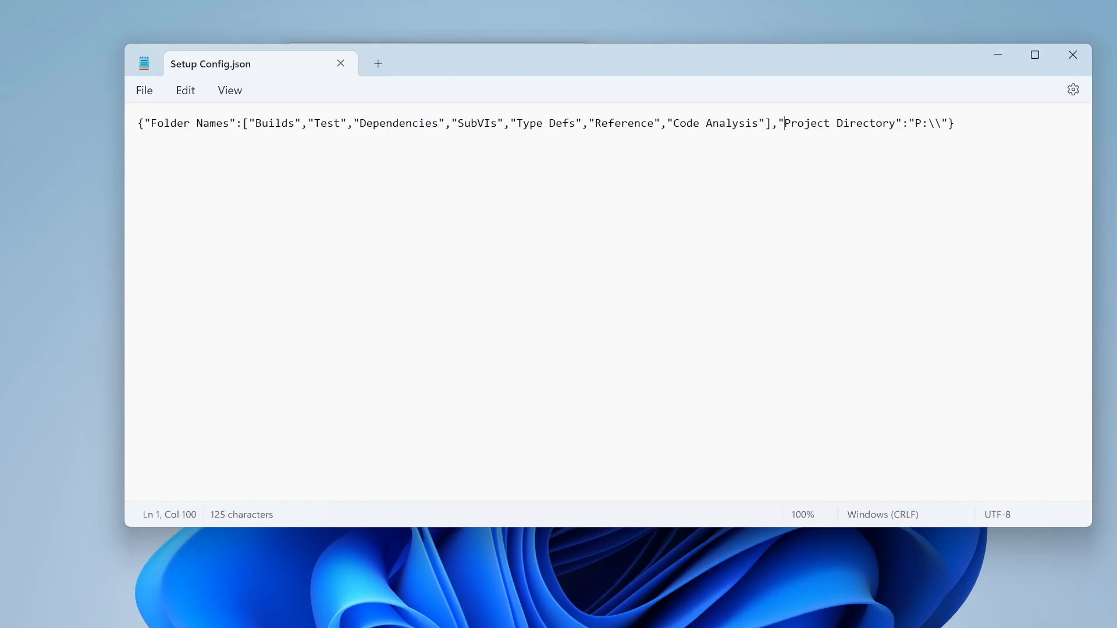
pyautogui.moveTo(915, 125); pyautogui.dragTo(944, 130)
pyautogui.click(896, 157)
pyautogui.moveTo(916, 125); pyautogui.dragTo(943, 125)
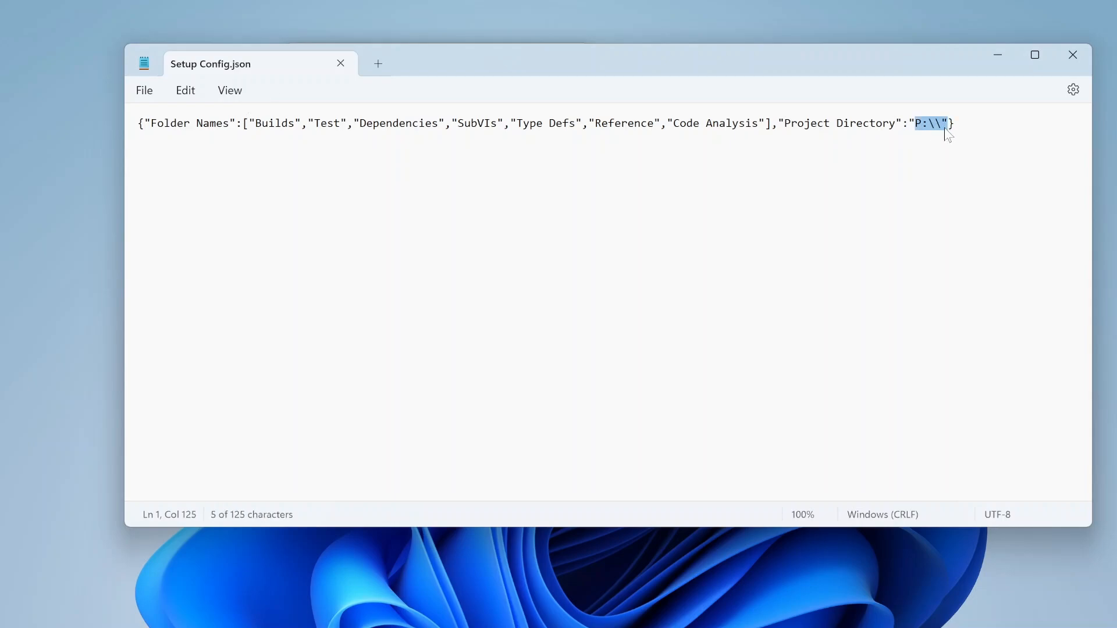
pyautogui.click(915, 167)
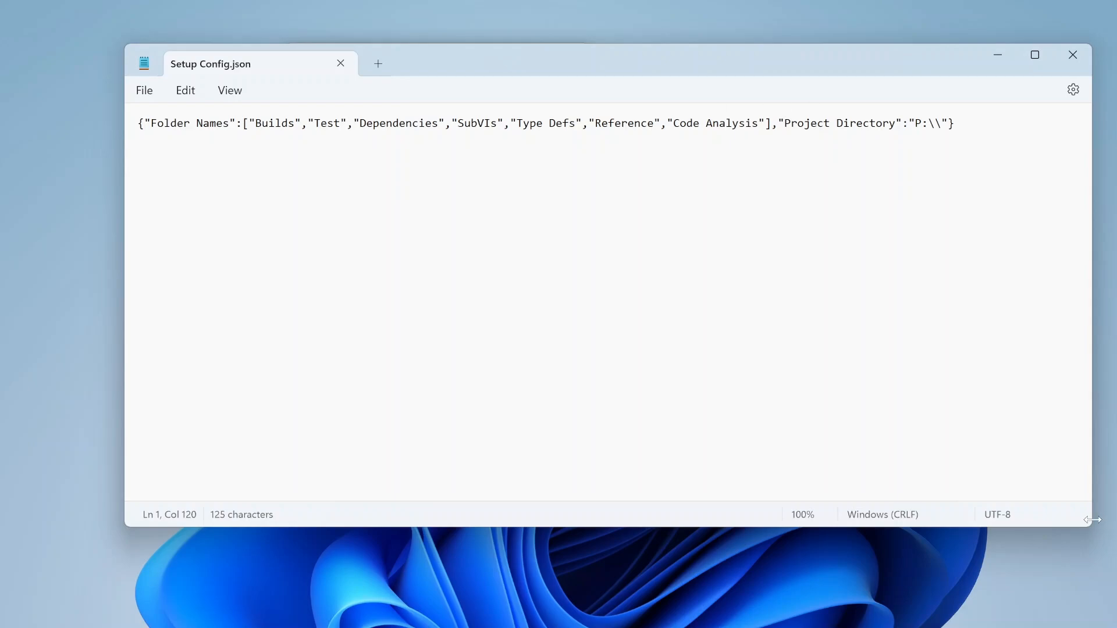
pyautogui.moveTo(1091, 526); pyautogui.dragTo(1001, 318)
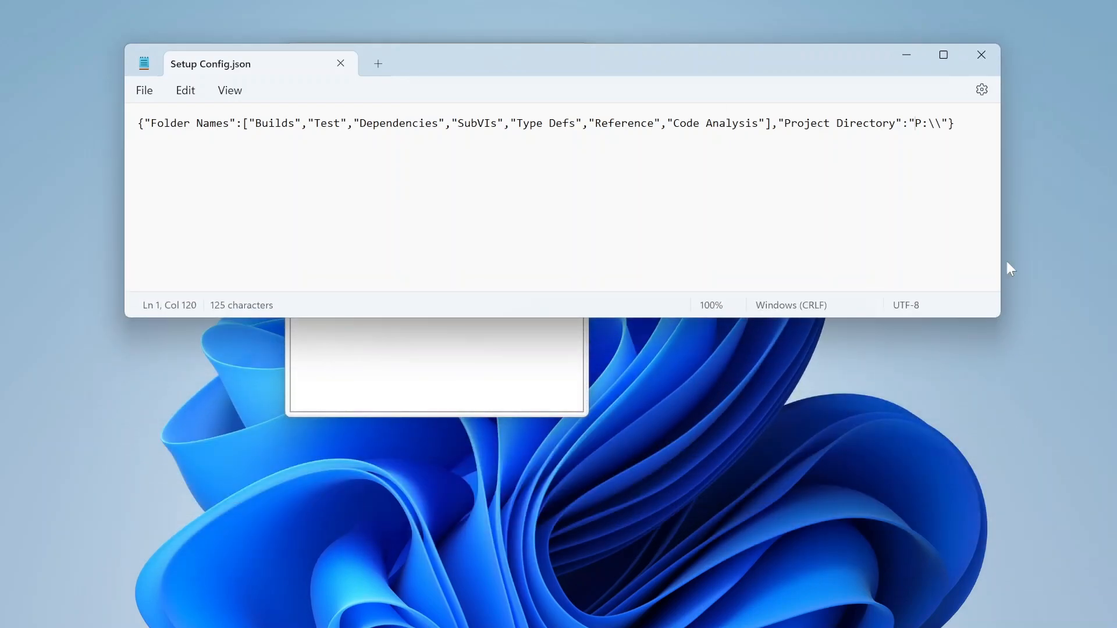
pyautogui.moveTo(914, 123); pyautogui.dragTo(934, 123)
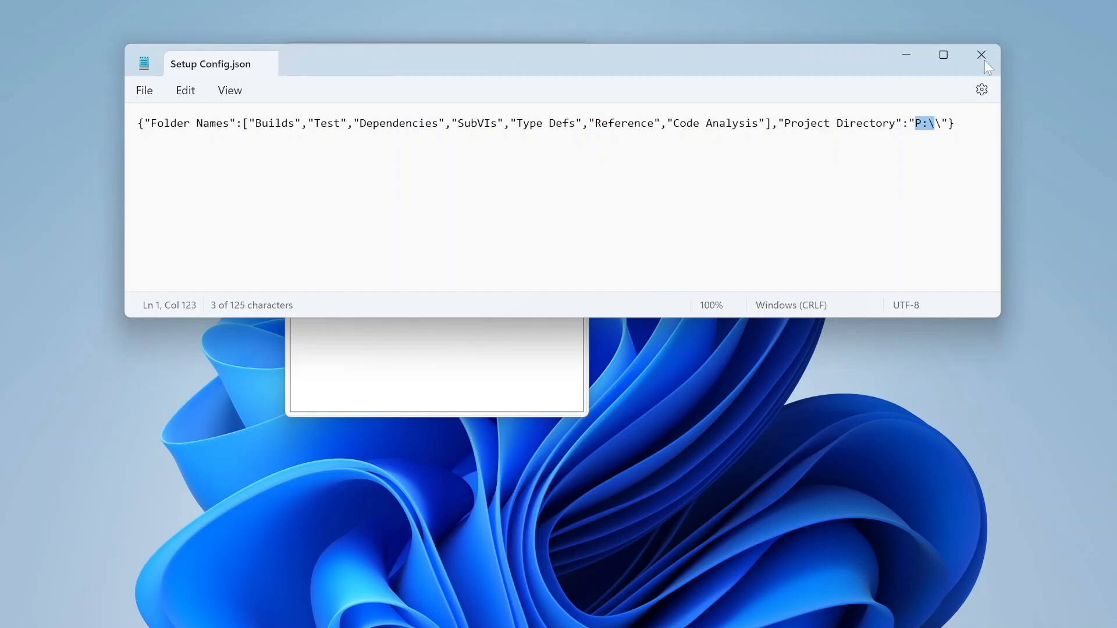
pyautogui.click(983, 58)
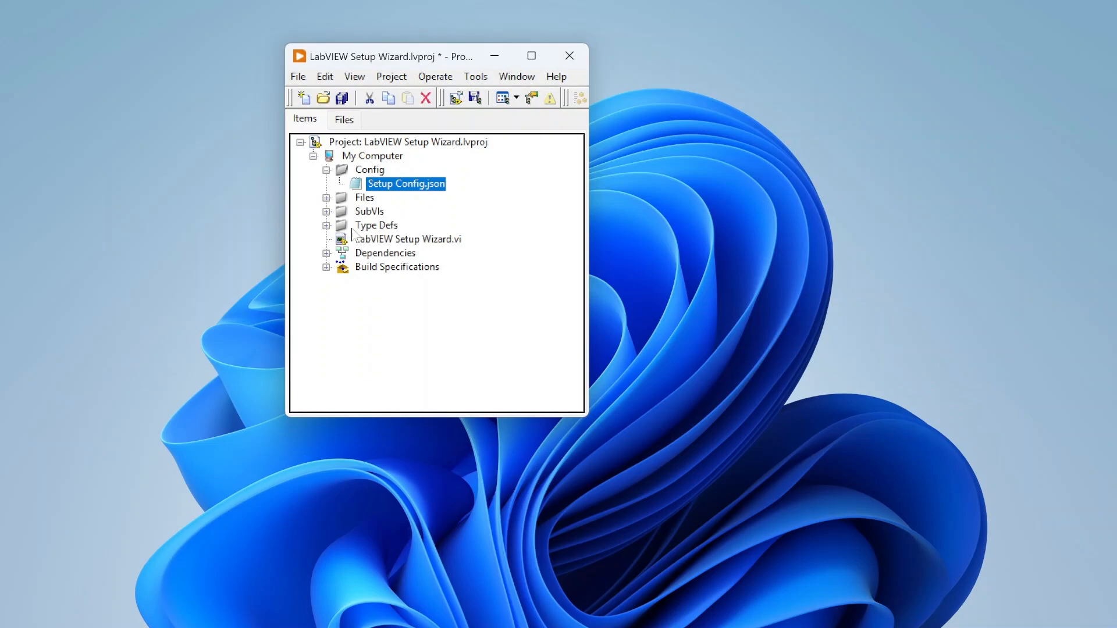
# Step: Open the LabVIEW Setup Wizard.vi front panel, preview it in run mode, then return to edit mode
pyautogui.click(396, 239)
pyautogui.doubleClick(396, 240)
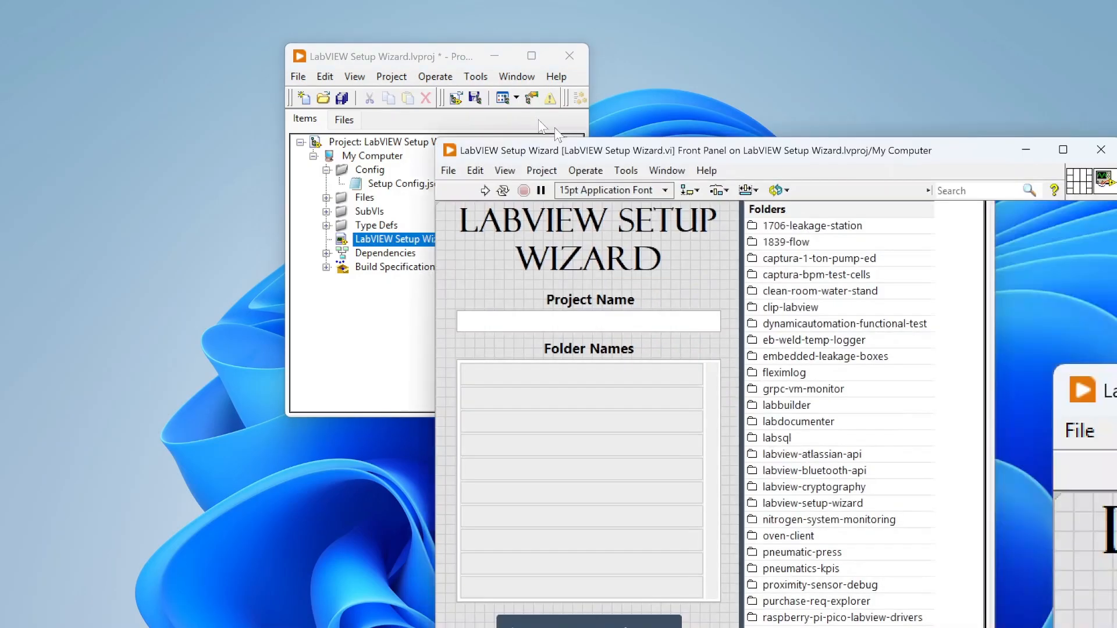
pyautogui.moveTo(601, 155); pyautogui.dragTo(452, 17)
pyautogui.hotkey('ctrl', 'r')
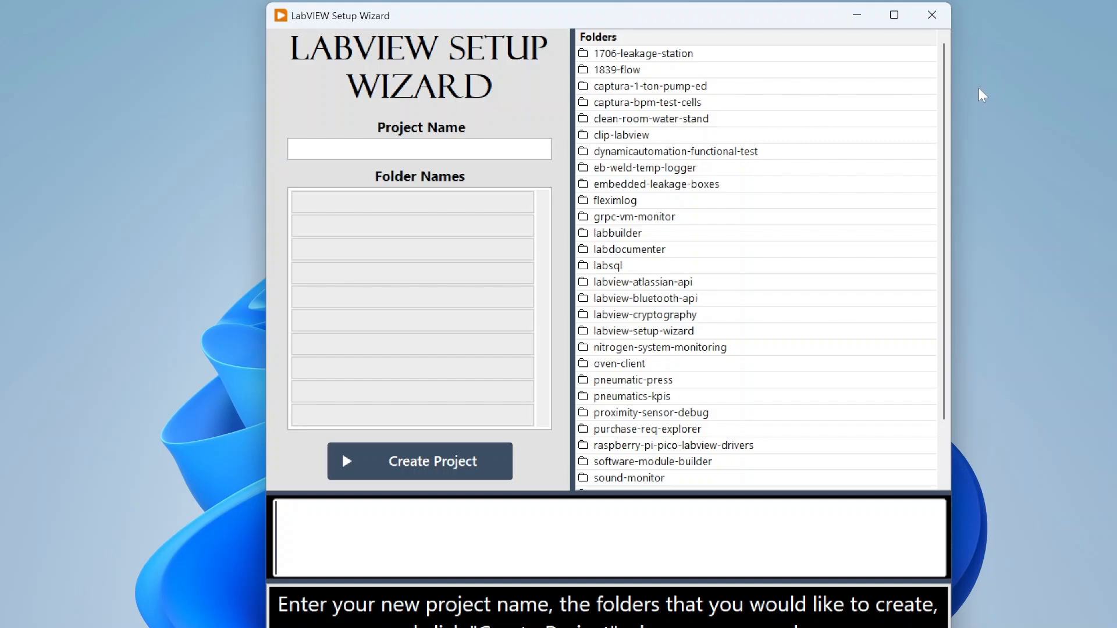
pyautogui.scroll(-2, 943, 108)
pyautogui.scroll(2, 944, 108)
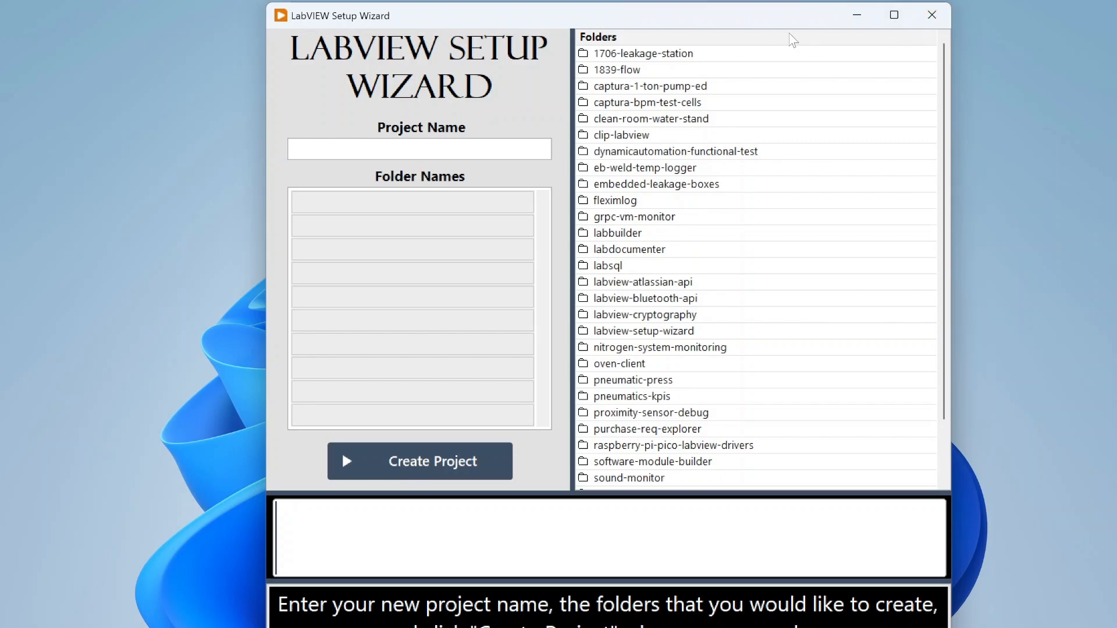
pyautogui.hotkey('ctrl', '.')
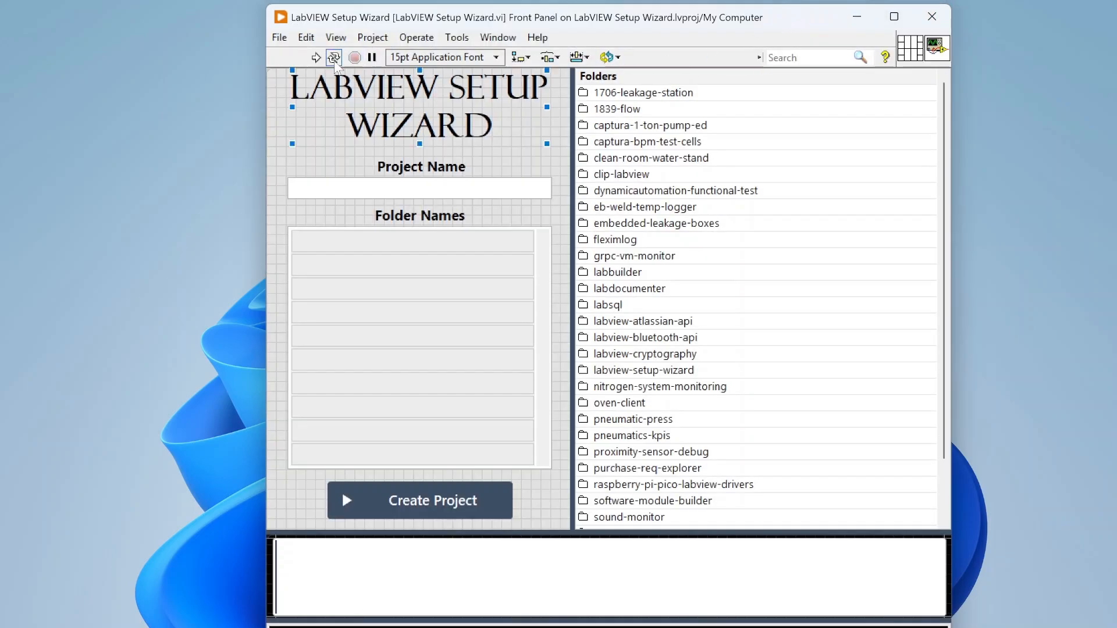
# Step: Run the Setup Wizard and inspect its seven folder entries, Builds through Code Analysis
pyautogui.click(316, 57)
pyautogui.moveTo(430, 39); pyautogui.dragTo(460, 28)
pyautogui.moveTo(926, 58); pyautogui.dragTo(893, 536)
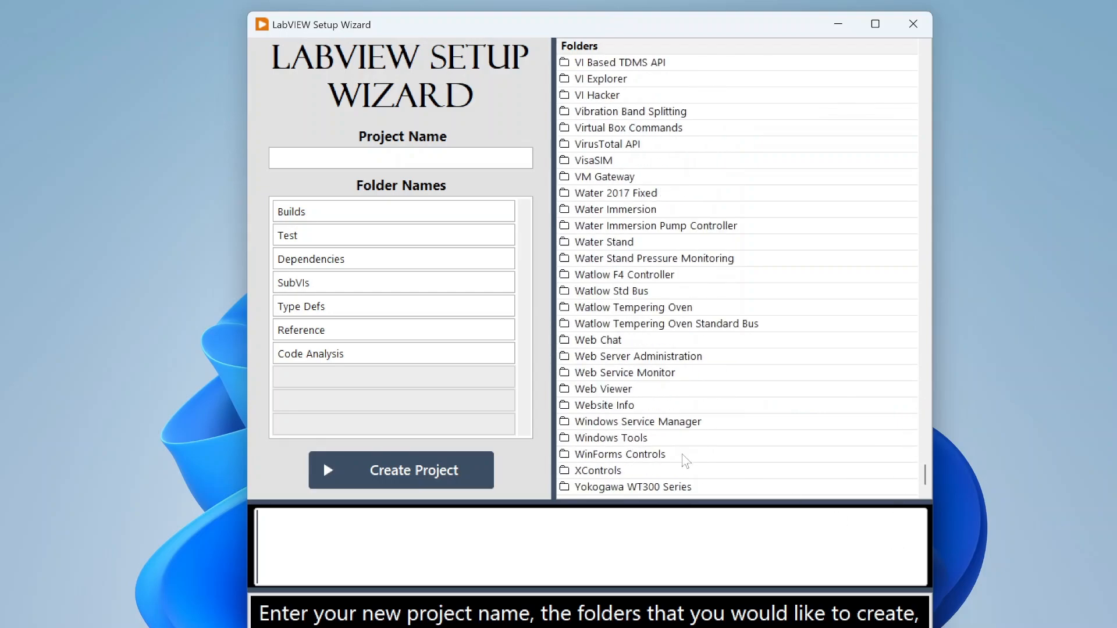
pyautogui.moveTo(687, 21); pyautogui.dragTo(740, 20)
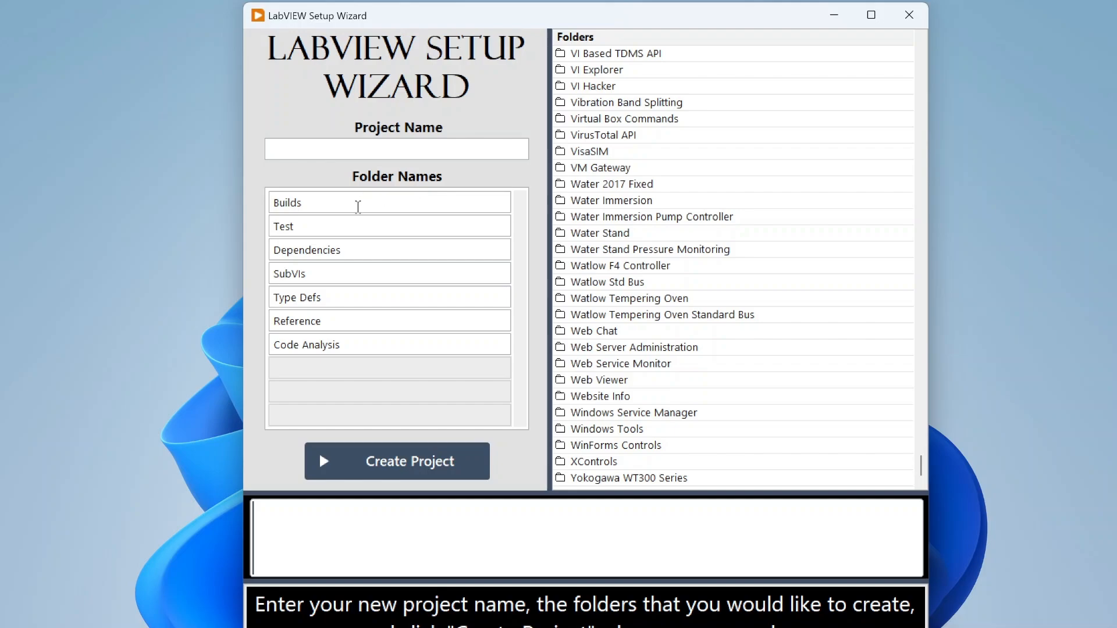
pyautogui.click(316, 205)
pyautogui.rightClick(365, 345)
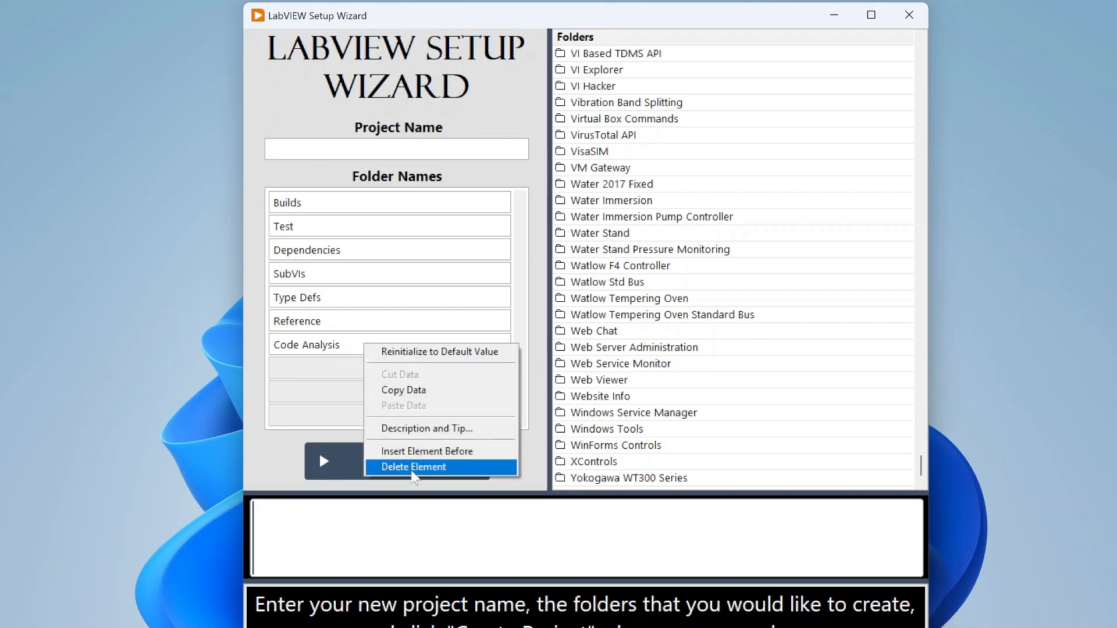
pyautogui.click(247, 344)
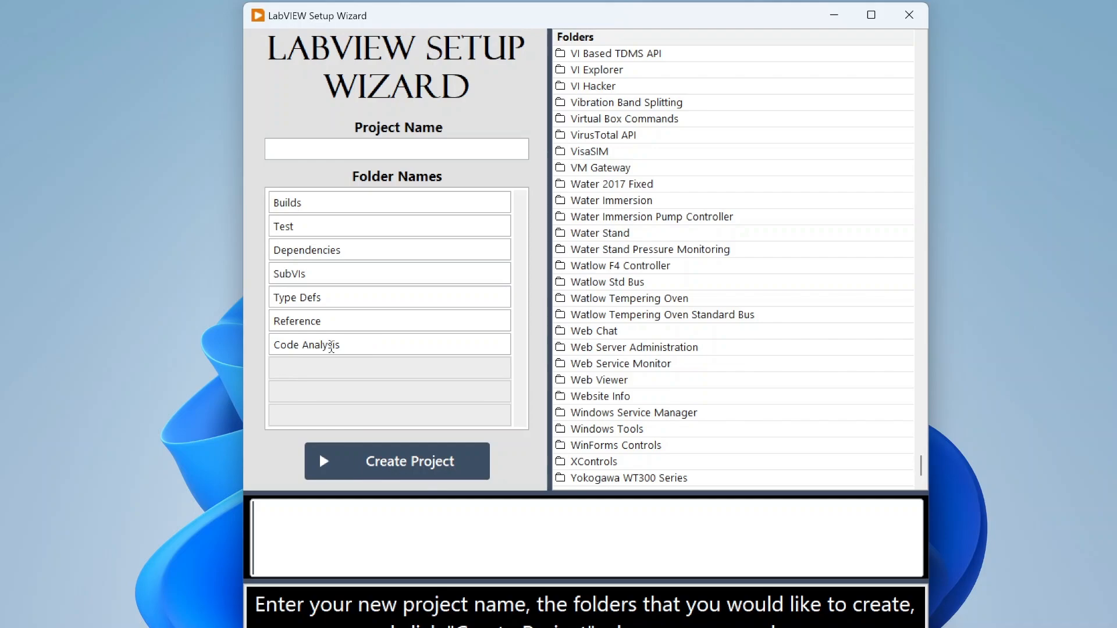
# Step: Create the project named 'Demo Create' and show its folder in File Explorer
pyautogui.click(419, 152)
pyautogui.write('Demo Create')
pyautogui.click(422, 469)
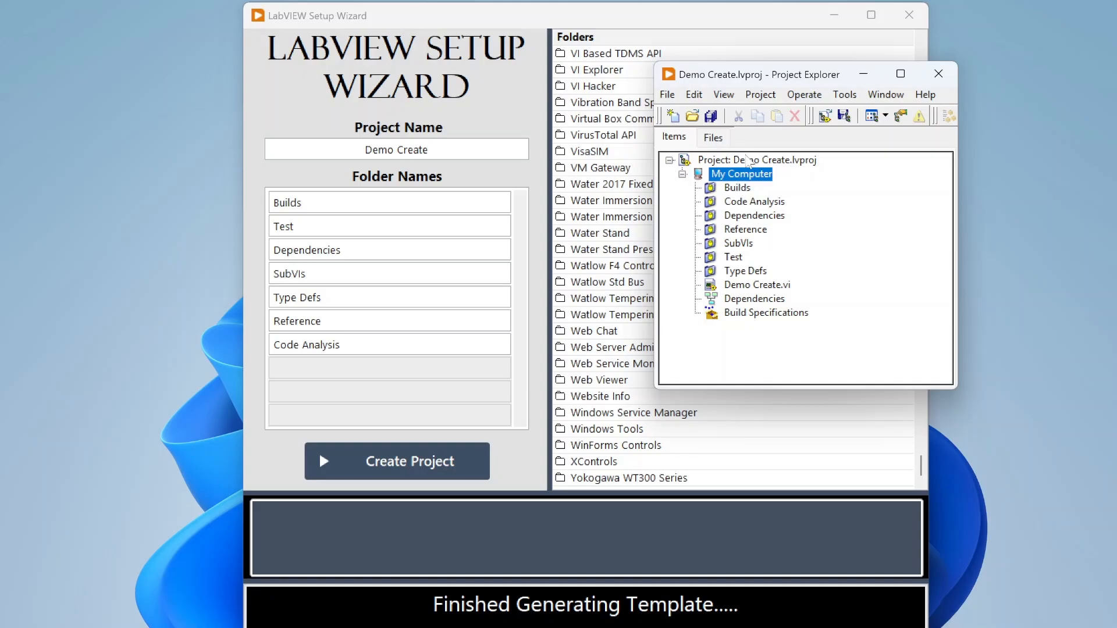
pyautogui.rightClick(753, 162)
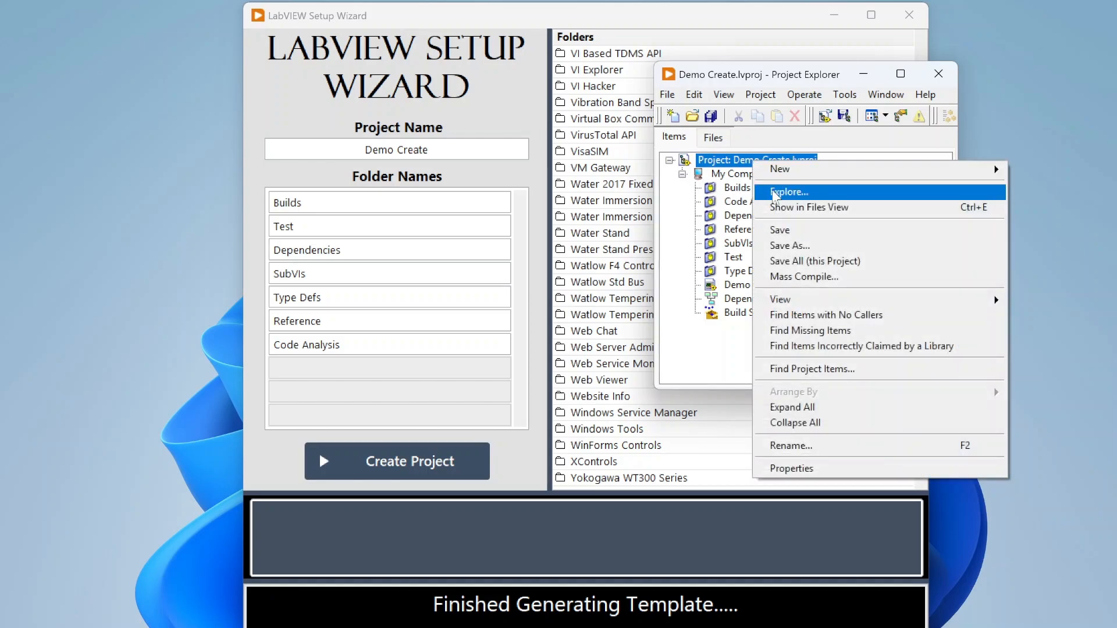
pyautogui.click(815, 195)
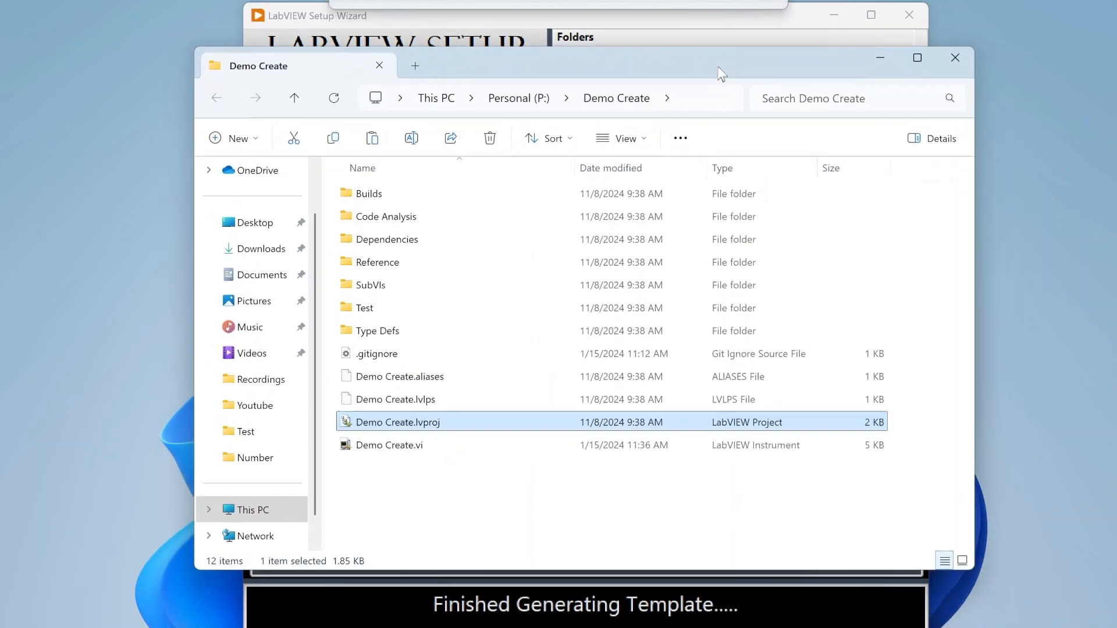
# Step: Open the Demo Create folder, which contains .gitignore, in Visual Studio Code
pyautogui.moveTo(718, 66); pyautogui.dragTo(723, 52)
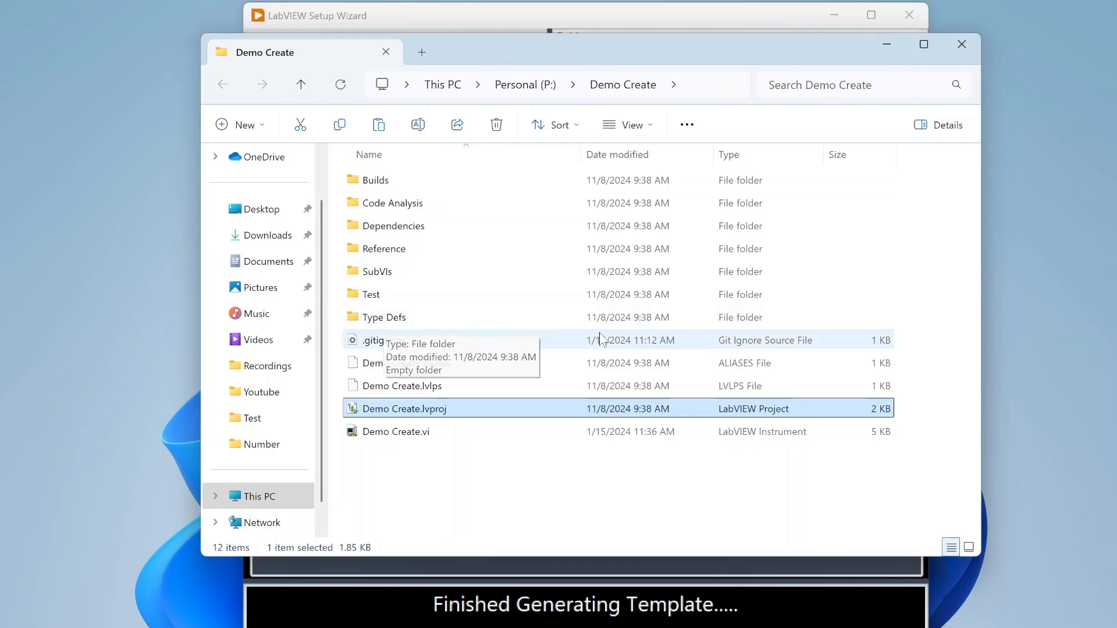
pyautogui.click(391, 346)
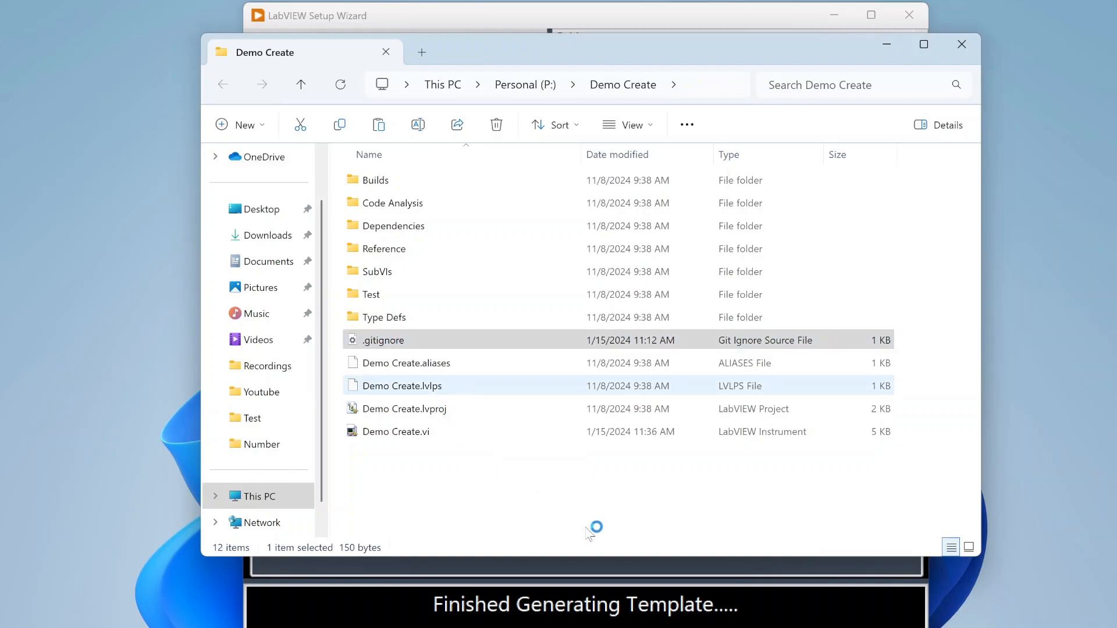
pyautogui.click(714, 495)
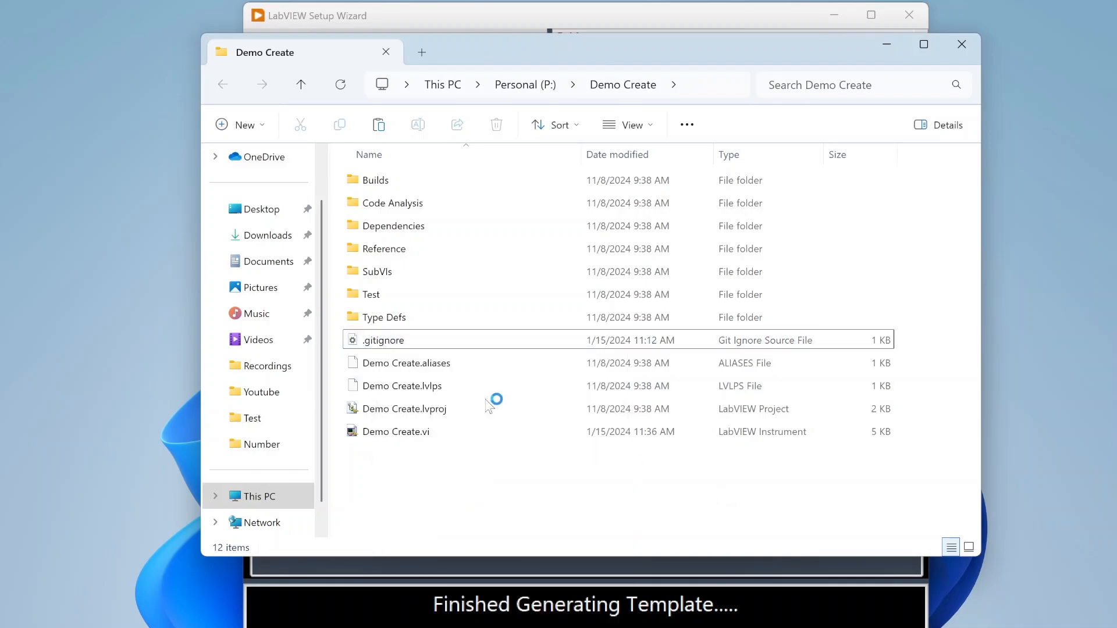
pyautogui.rightClick(407, 340)
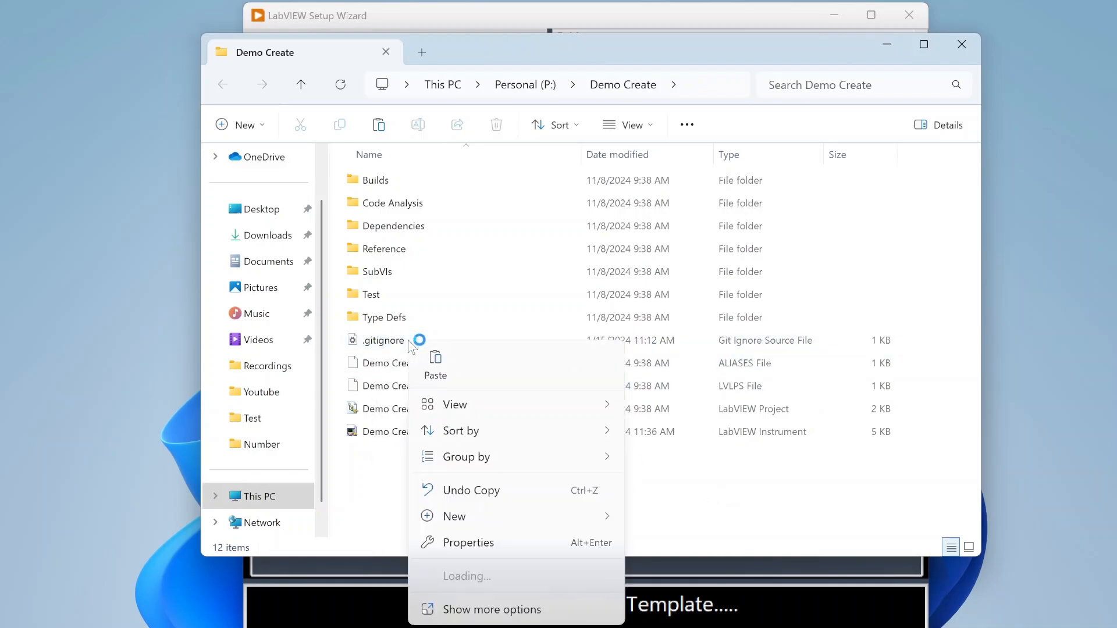
pyautogui.click(487, 610)
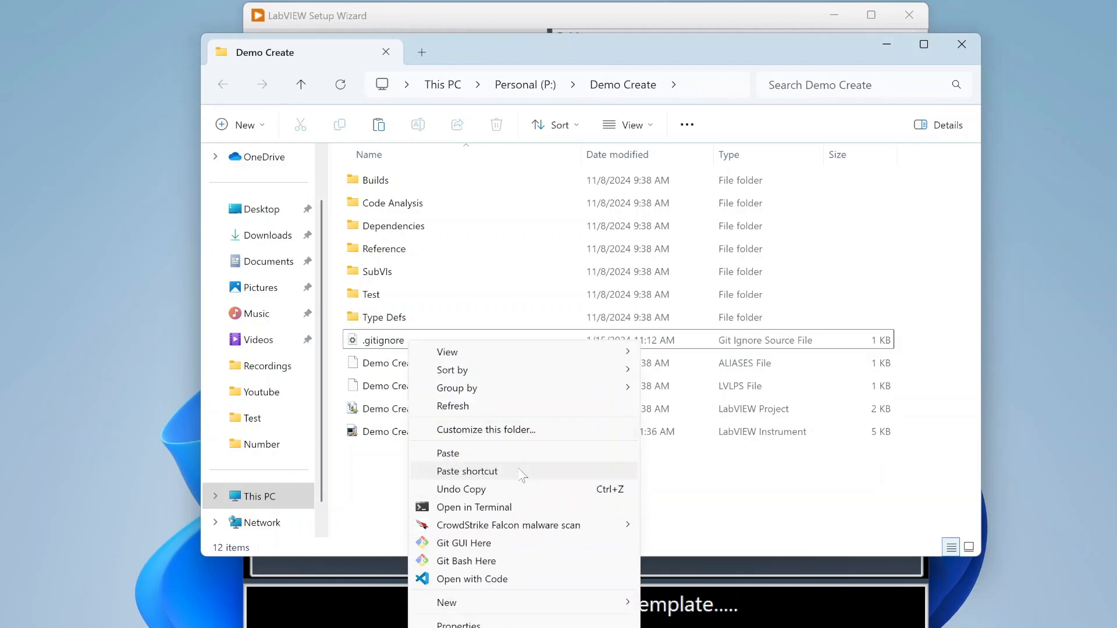
pyautogui.click(517, 578)
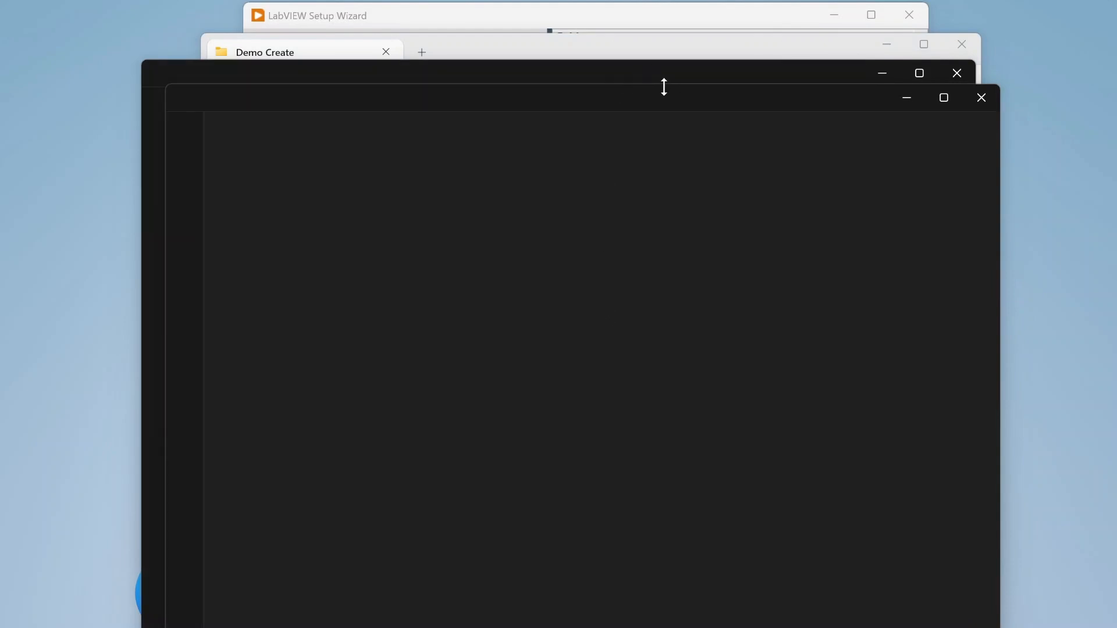
# Step: Close the extra VS Code window, dismiss the notice, and open .gitignore
pyautogui.moveTo(774, 104); pyautogui.dragTo(750, 251)
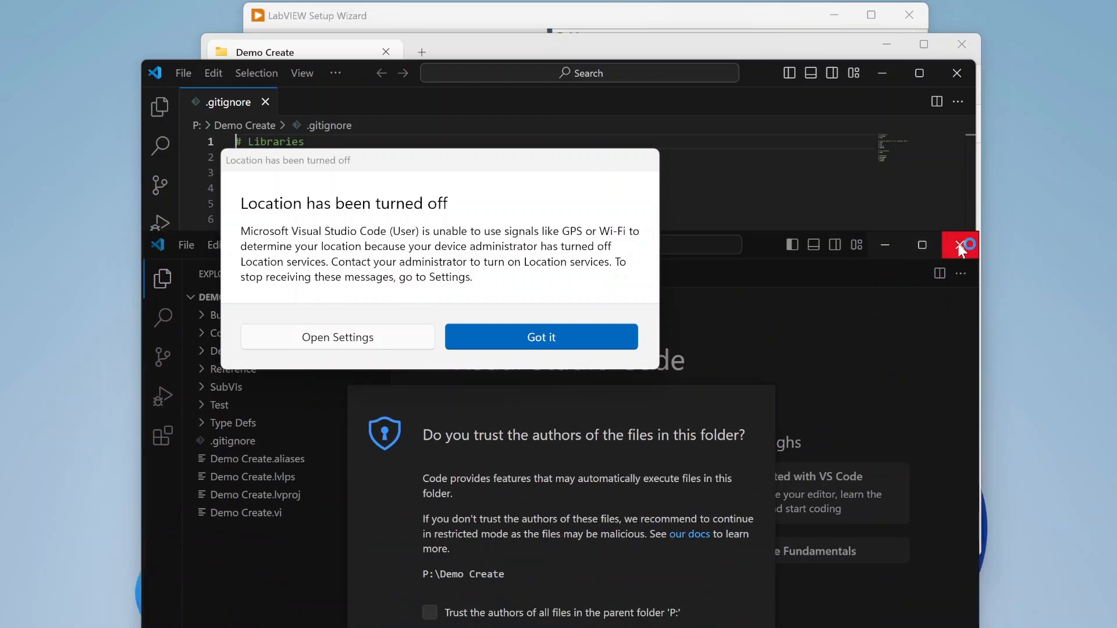
pyautogui.click(958, 245)
pyautogui.click(459, 337)
pyautogui.doubleClick(524, 341)
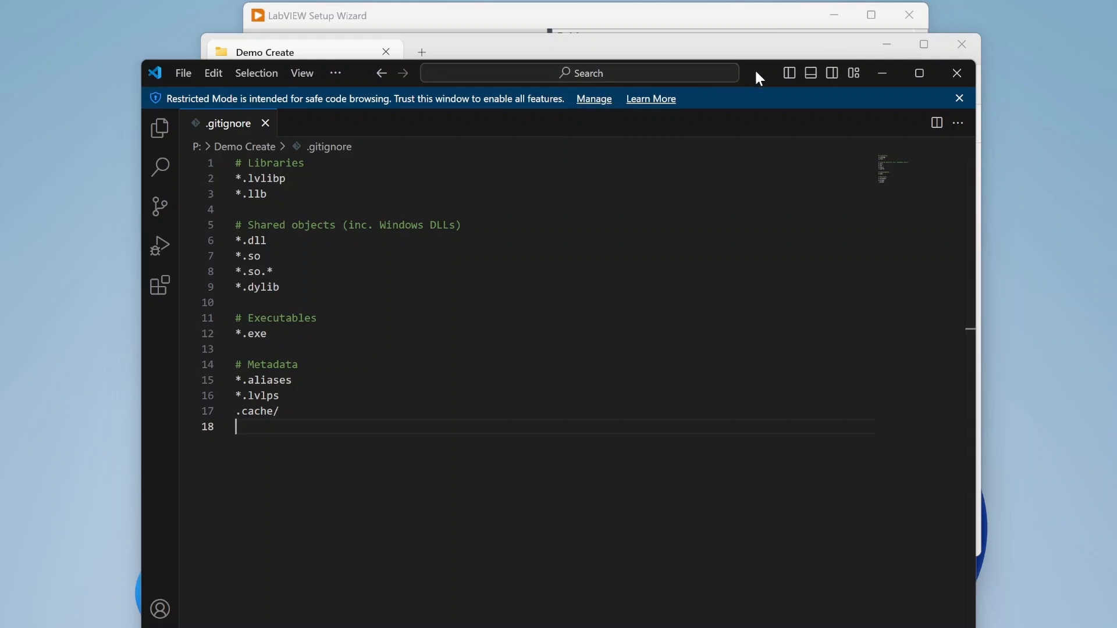
pyautogui.moveTo(754, 68); pyautogui.dragTo(775, 9)
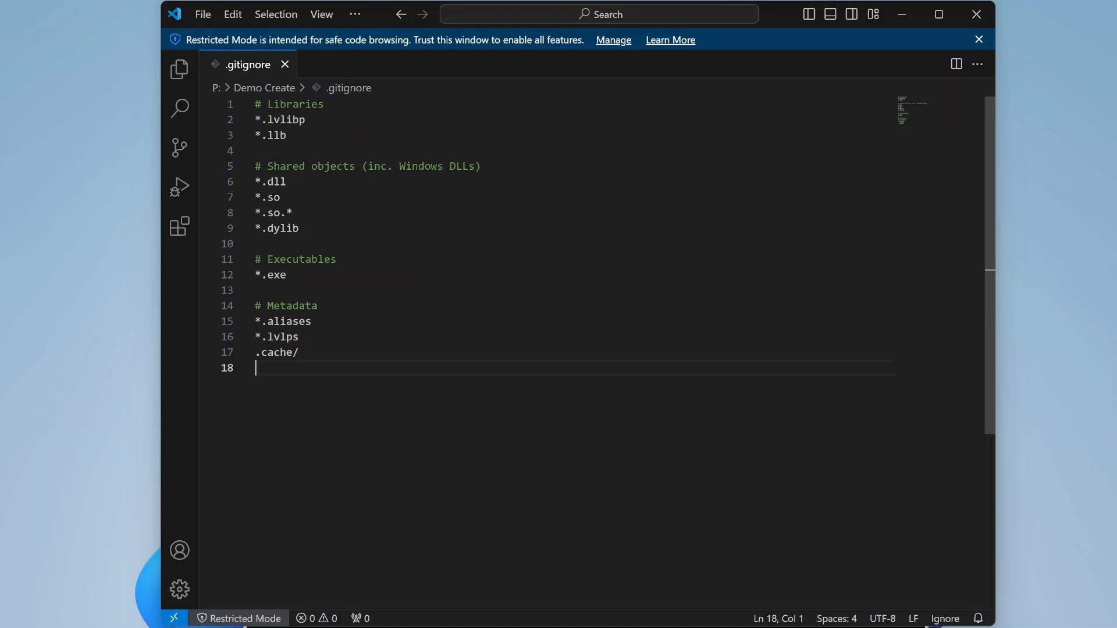
# Step: Inspect the .gitignore Metadata rules, including *.aliases, and the Libraries section
pyautogui.press('Left')
pyautogui.hotkey('shift', 'Up')
pyautogui.hotkey('shift', 'Up')
pyautogui.hotkey('shift', 'Up')
pyautogui.hotkey('shift', 'Up')
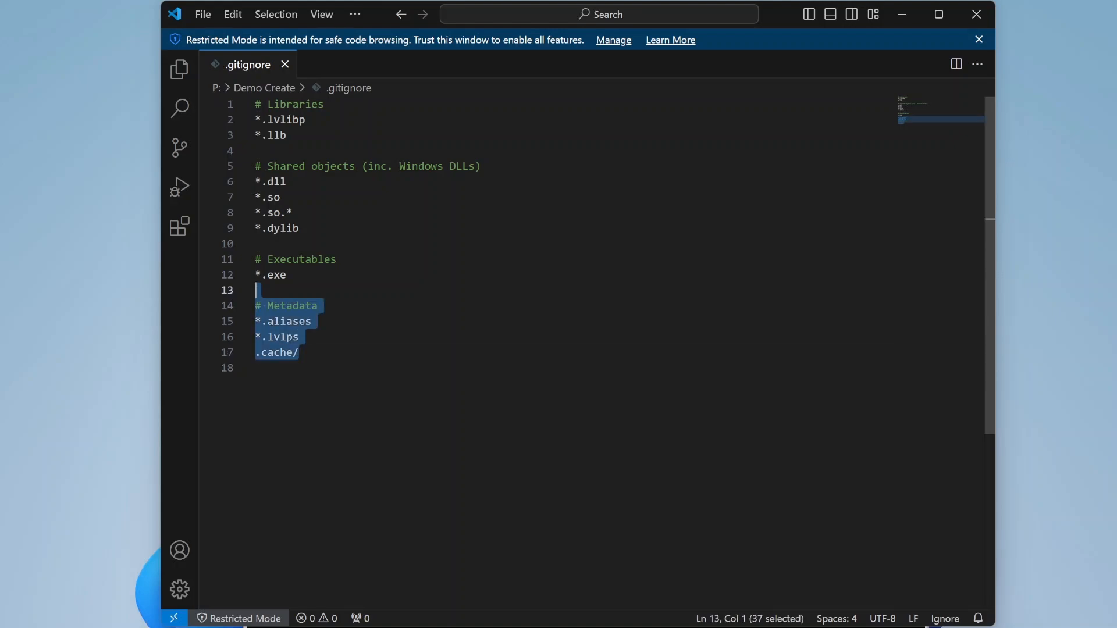
pyautogui.press('Down')
pyautogui.press('Down')
pyautogui.press('End')
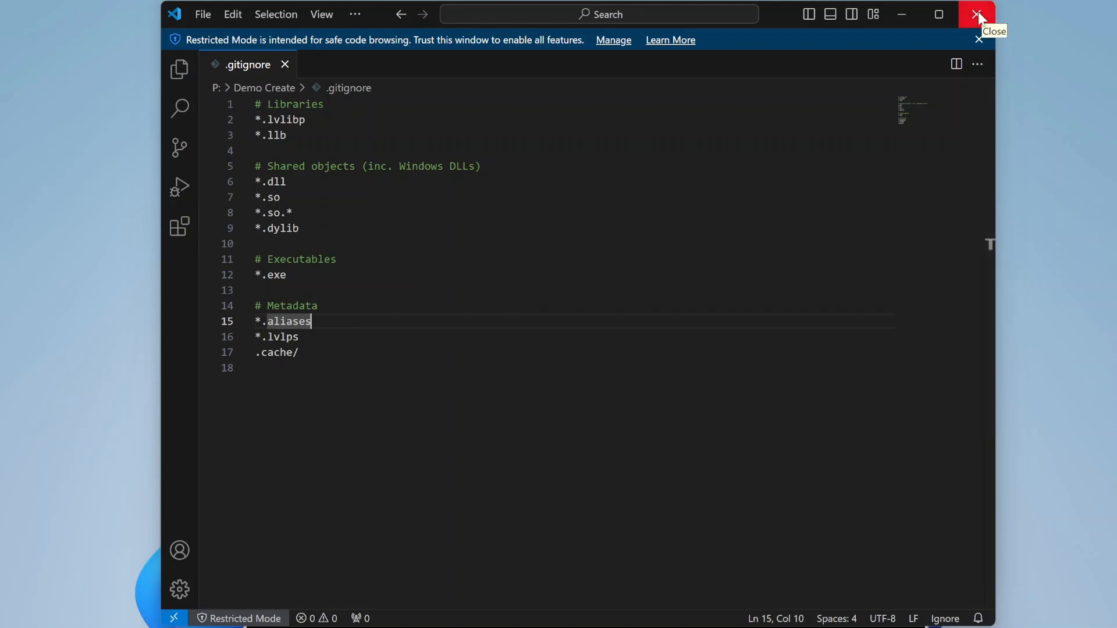
pyautogui.moveTo(266, 151); pyautogui.dragTo(255, 105)
pyautogui.click(286, 135)
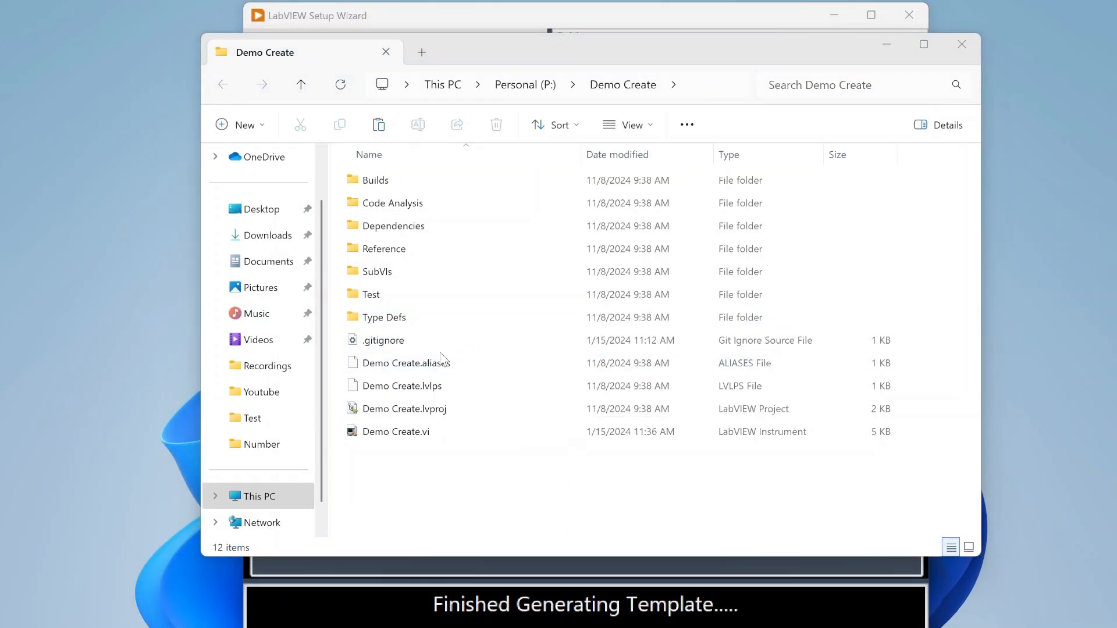
# Step: Open Demo Create.lvproj from File Explorer in LabVIEW
pyautogui.moveTo(658, 60); pyautogui.dragTo(673, 45)
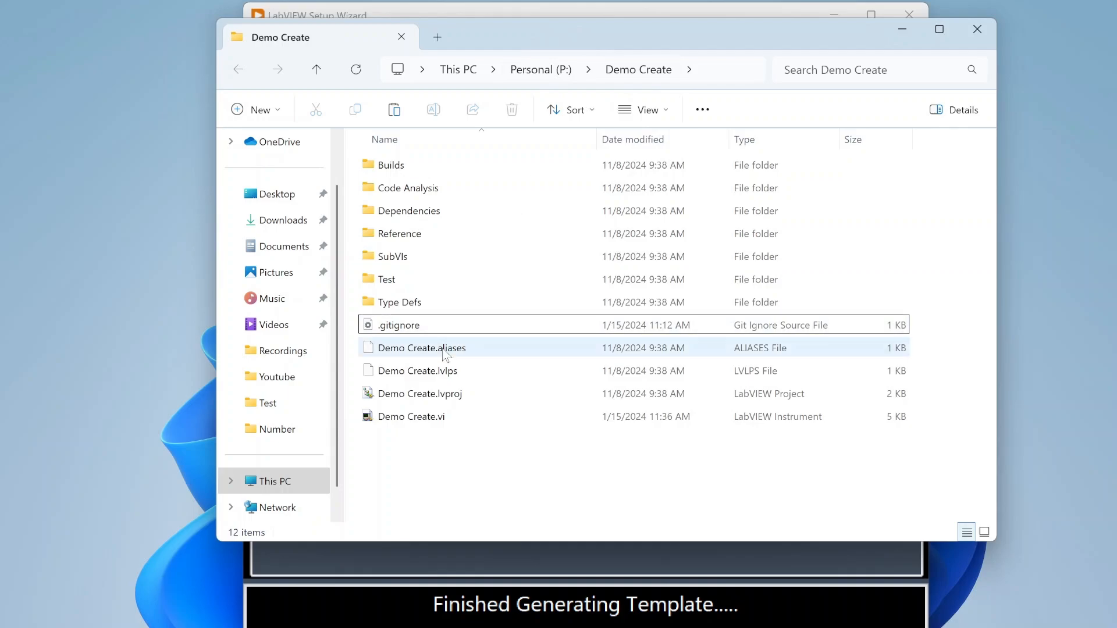
pyautogui.click(401, 396)
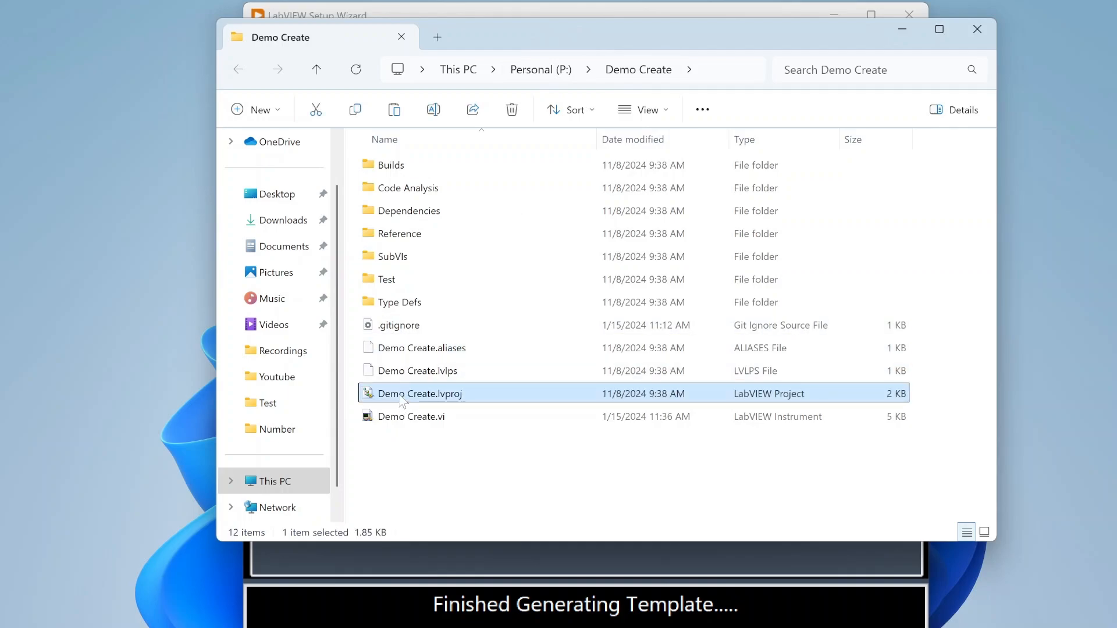
pyautogui.doubleClick(431, 416)
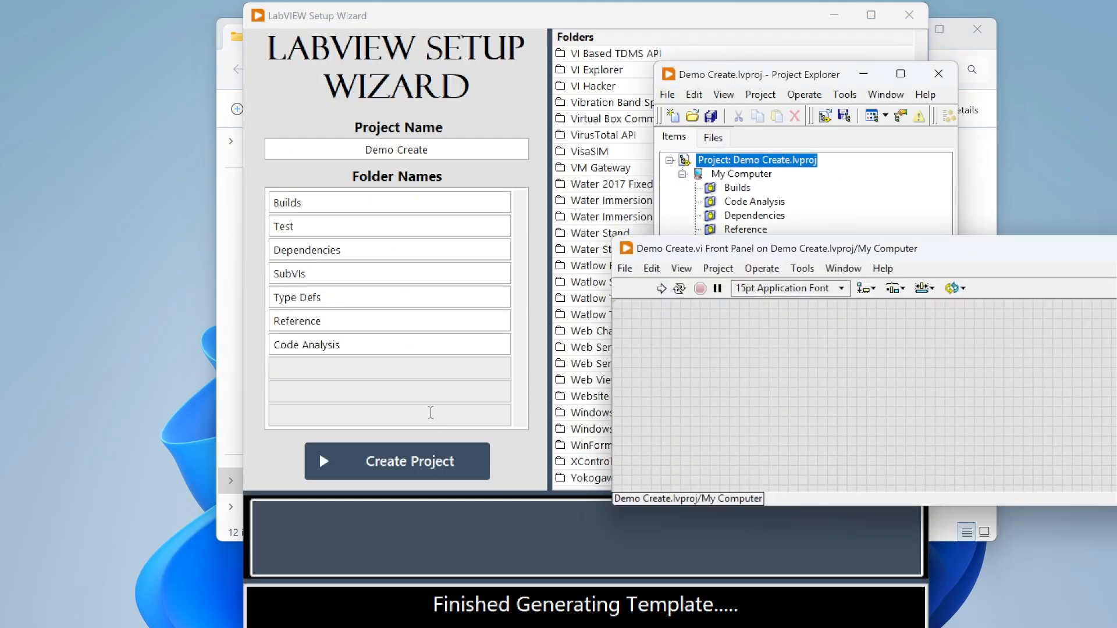
# Step: View the Demo Create block diagram, then close it and the front panel
pyautogui.moveTo(827, 247); pyautogui.dragTo(566, 140)
pyautogui.click(583, 162)
pyautogui.click(588, 180)
pyautogui.moveTo(873, 358); pyautogui.dragTo(245, 189)
pyautogui.click(896, 193)
pyautogui.moveTo(957, 141); pyautogui.dragTo(638, 125)
pyautogui.click(854, 126)
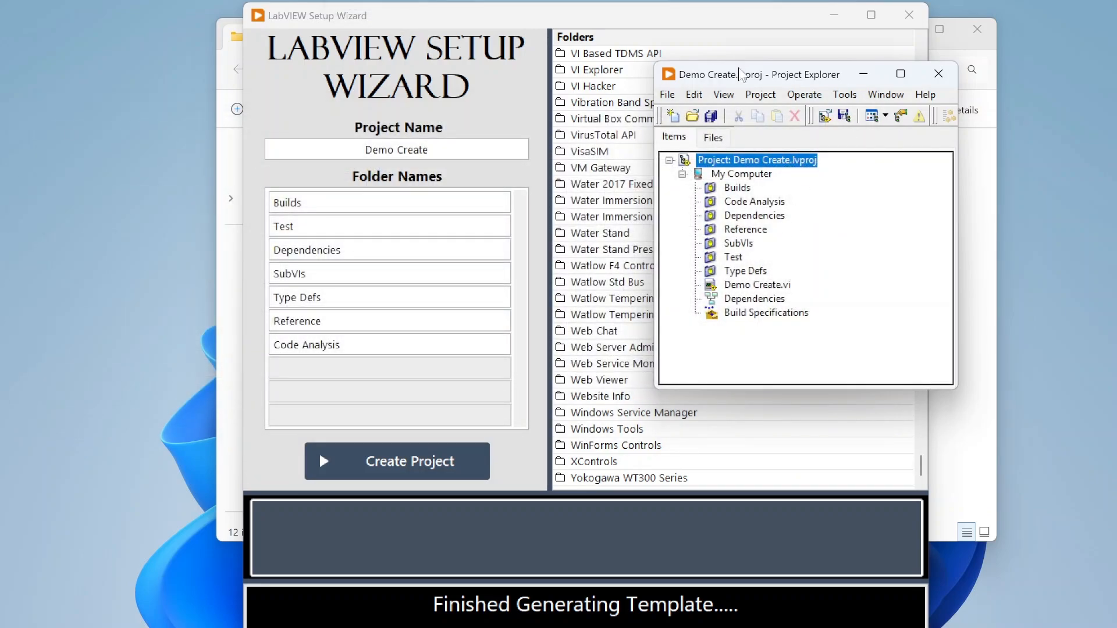
pyautogui.moveTo(743, 76); pyautogui.dragTo(746, 65)
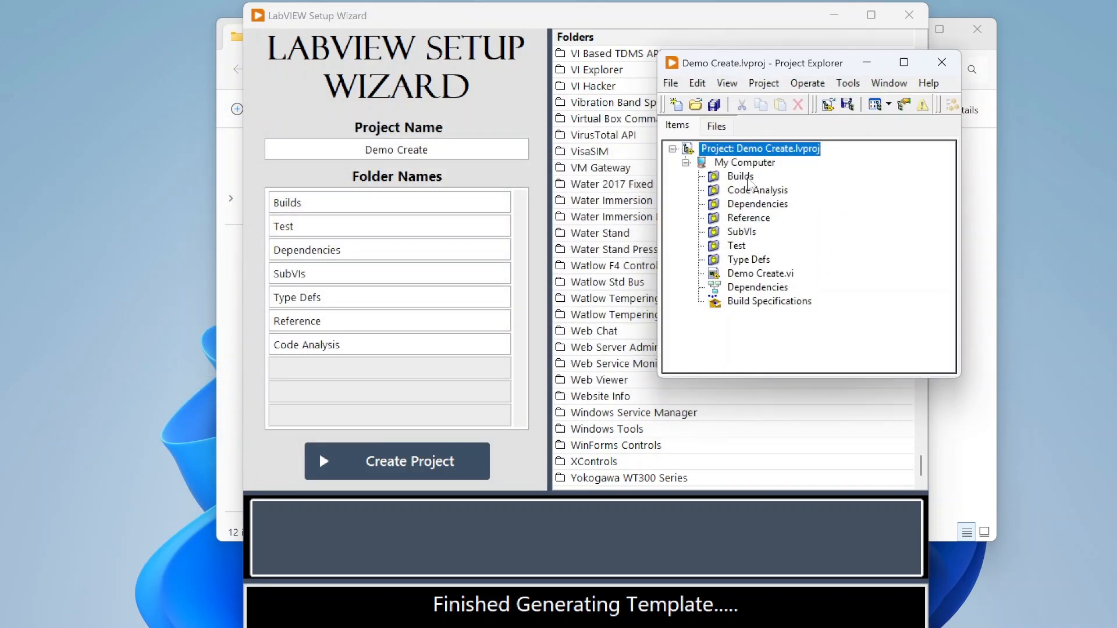
# Step: Check the seven folders, Builds through Type Defs, then close the Demo Create project
pyautogui.click(749, 178)
pyautogui.click(747, 192)
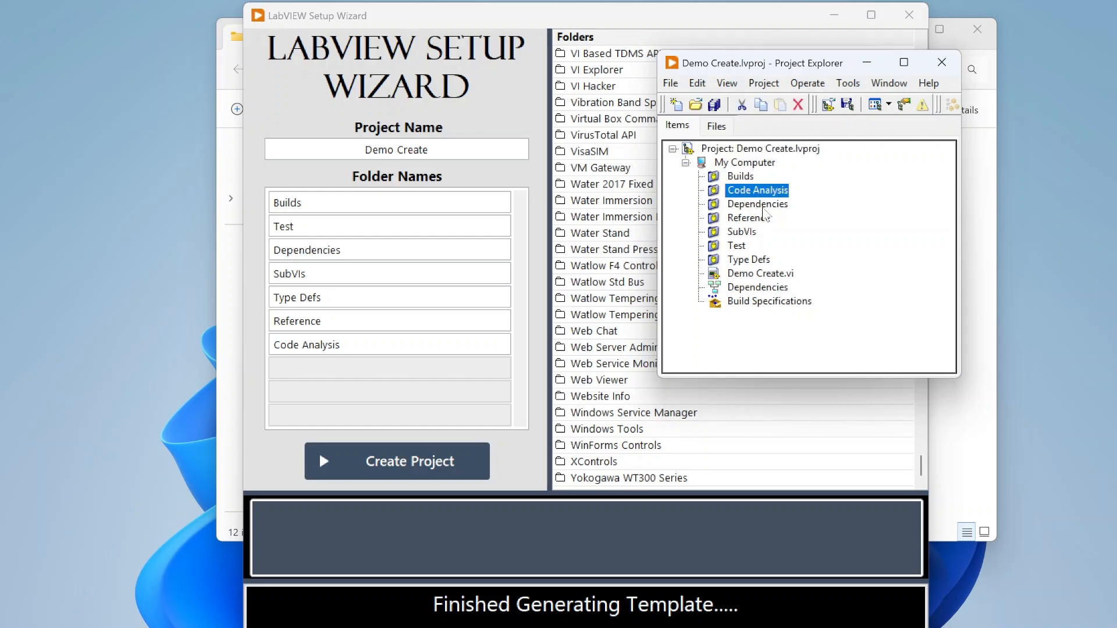
pyautogui.click(753, 204)
pyautogui.click(751, 218)
pyautogui.click(748, 232)
pyautogui.click(742, 246)
pyautogui.click(747, 260)
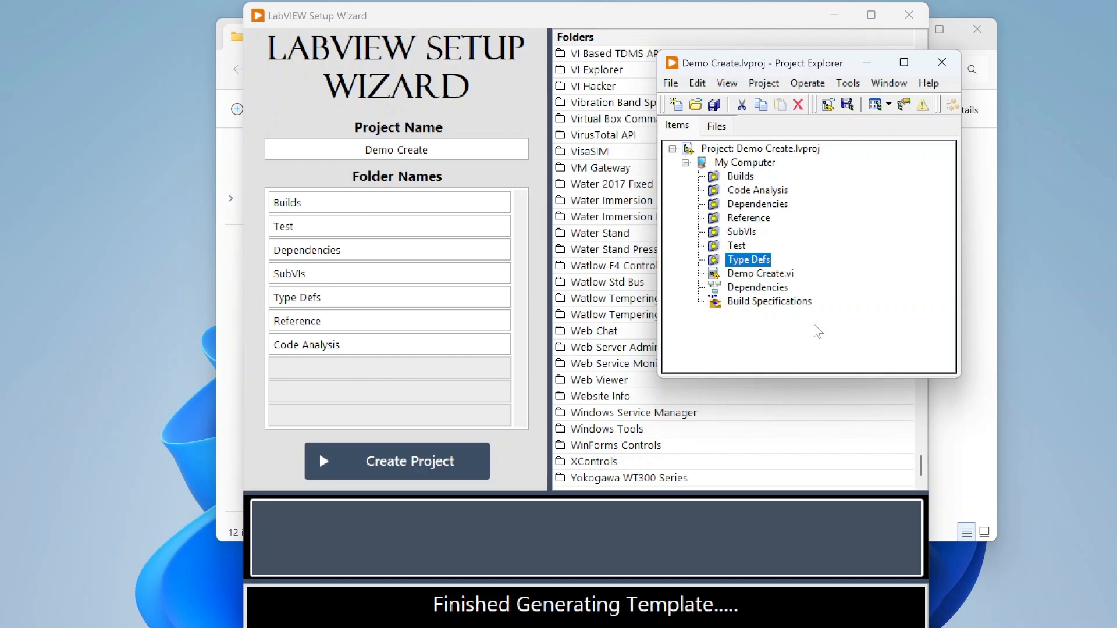
pyautogui.click(941, 67)
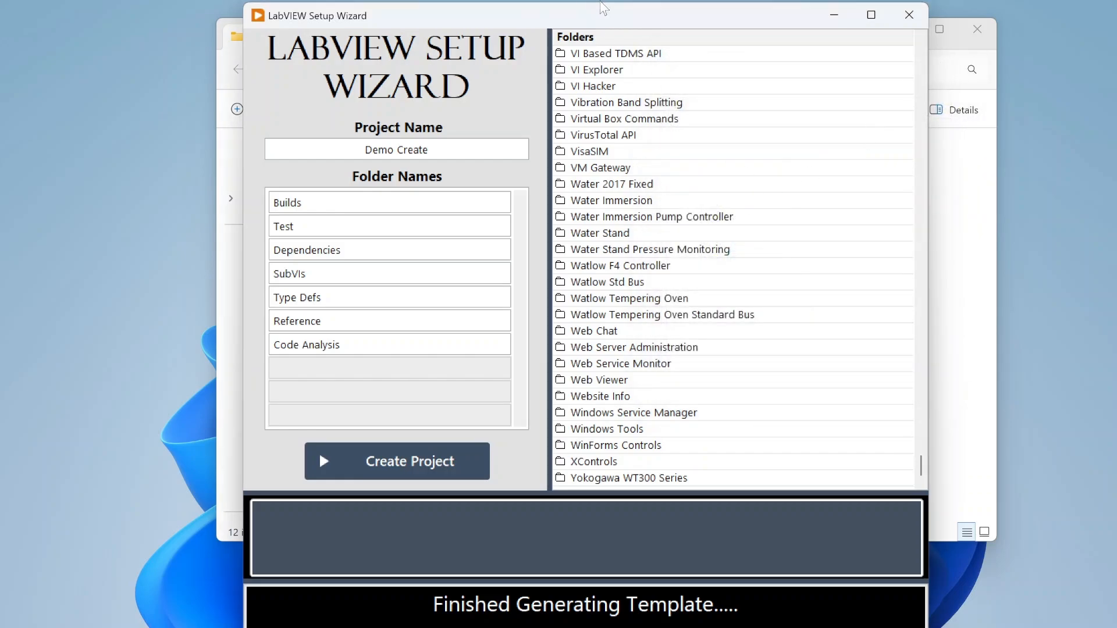
# Step: Minimize the Demo Create file window and stop and close the Setup Wizard
pyautogui.moveTo(612, 19); pyautogui.dragTo(630, 114)
pyautogui.click(628, 90)
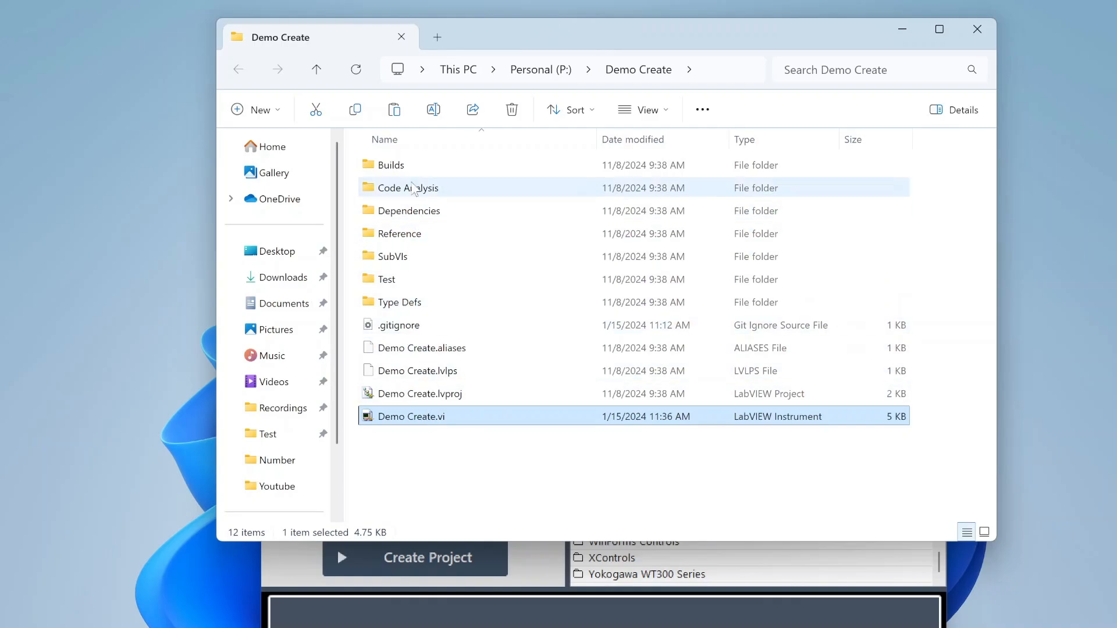
pyautogui.click(909, 33)
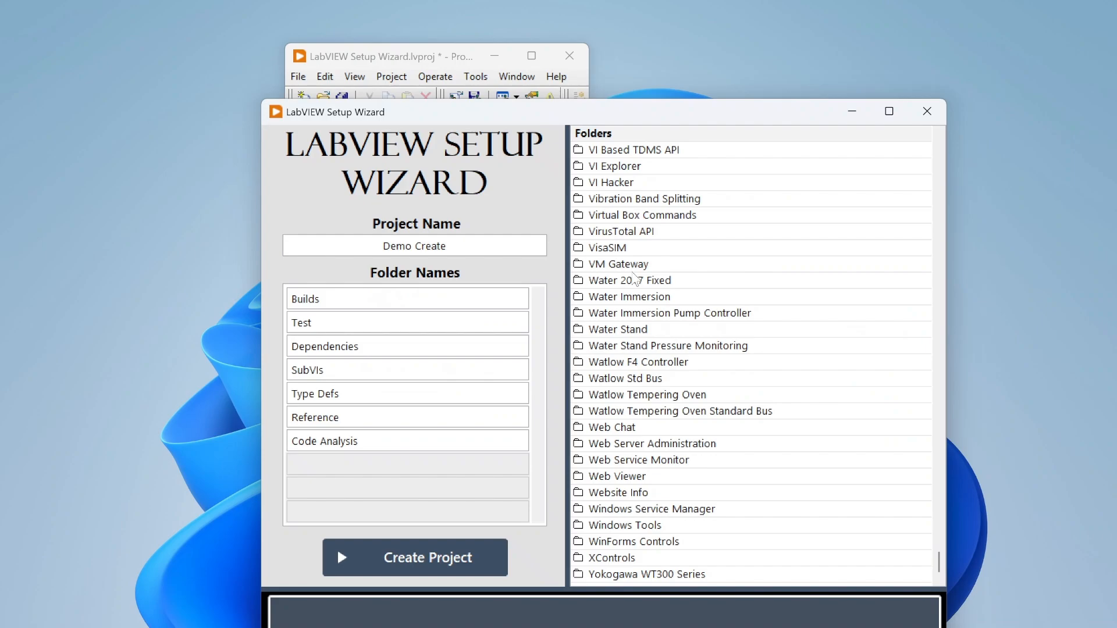
pyautogui.moveTo(638, 113); pyautogui.dragTo(649, 27)
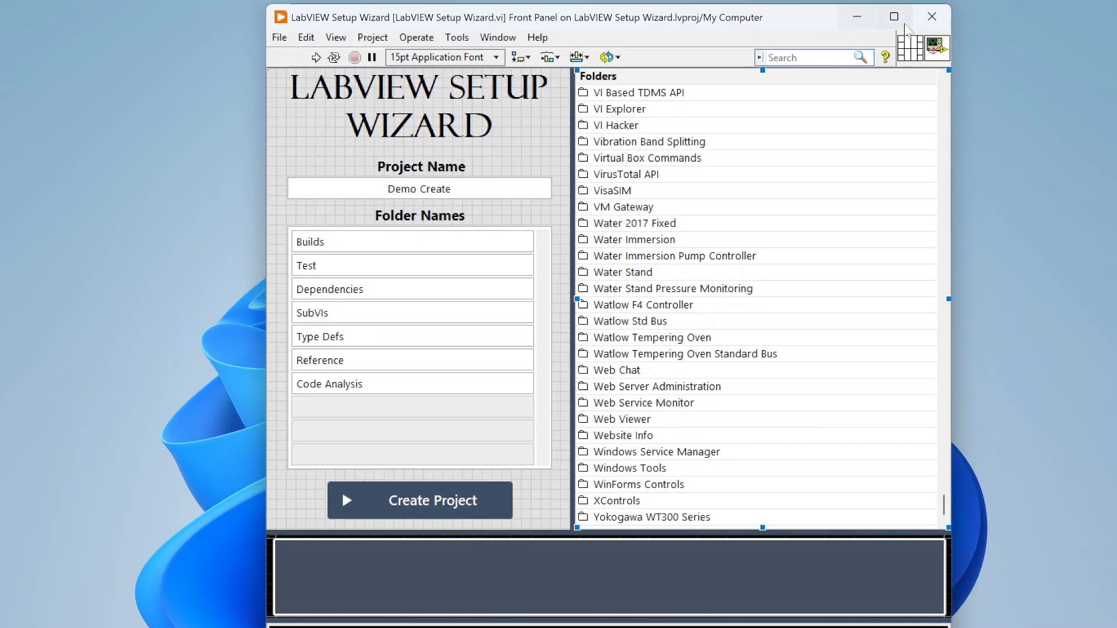
pyautogui.click(932, 16)
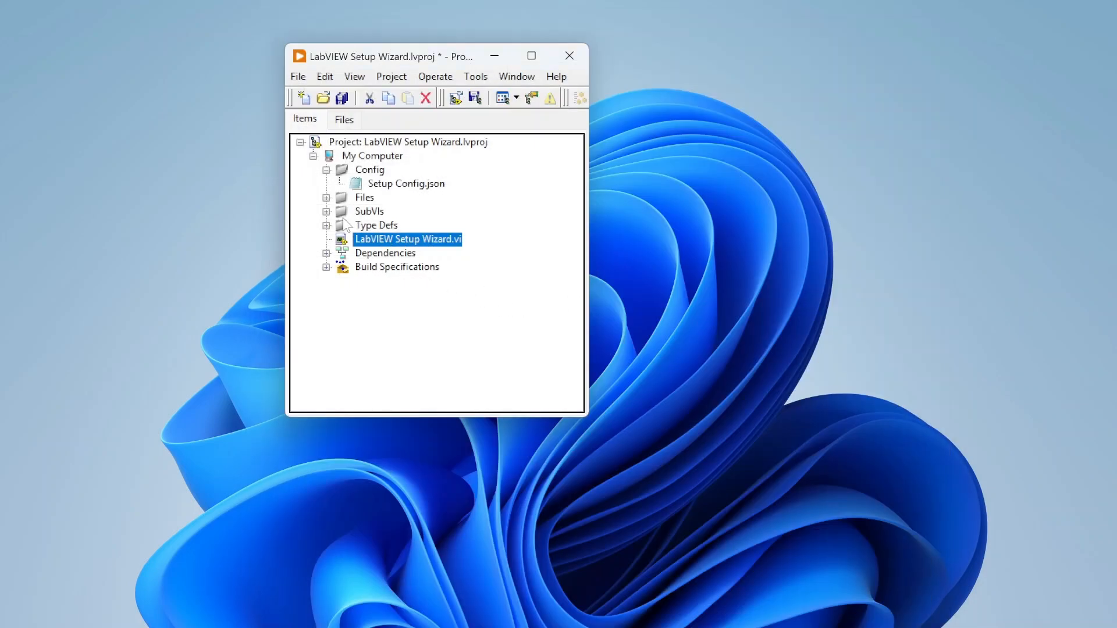
# Step: Expand the Files folder and select the LabVIEW.gitignore template beside Template.vi
pyautogui.click(327, 198)
pyautogui.moveTo(468, 62); pyautogui.dragTo(590, 65)
pyautogui.click(527, 216)
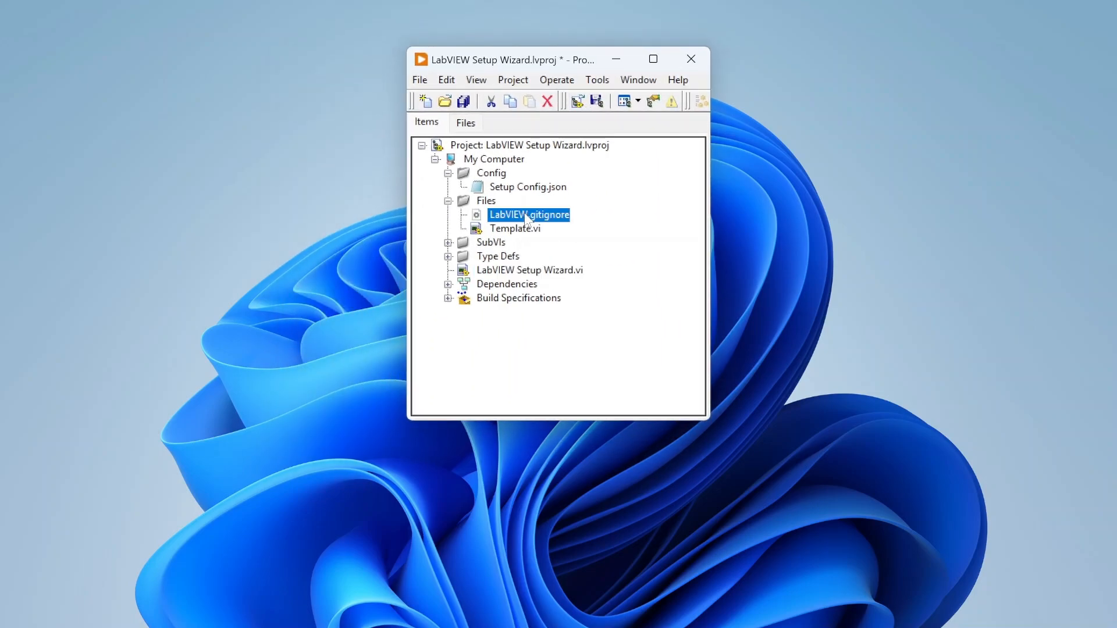
pyautogui.doubleClick(544, 213)
pyautogui.rightClick(512, 219)
pyautogui.click(516, 217)
# Step: Expand Build Specifications to show the LabVIEW Setup Wizard and Wizard Installer builds
pyautogui.click(448, 299)
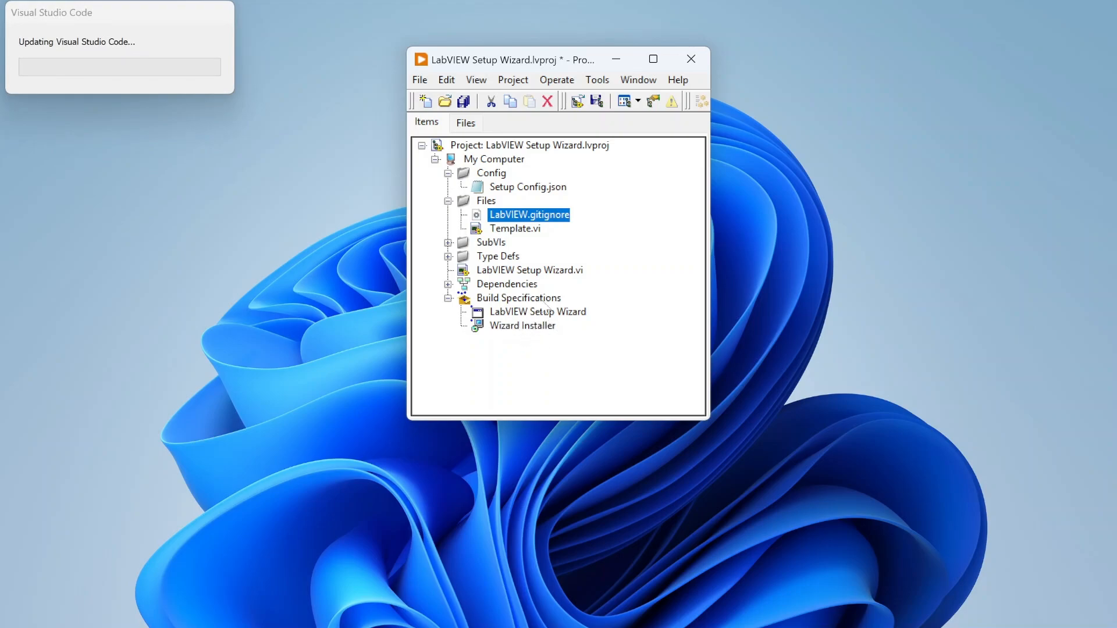
pyautogui.moveTo(575, 65); pyautogui.dragTo(689, 70)
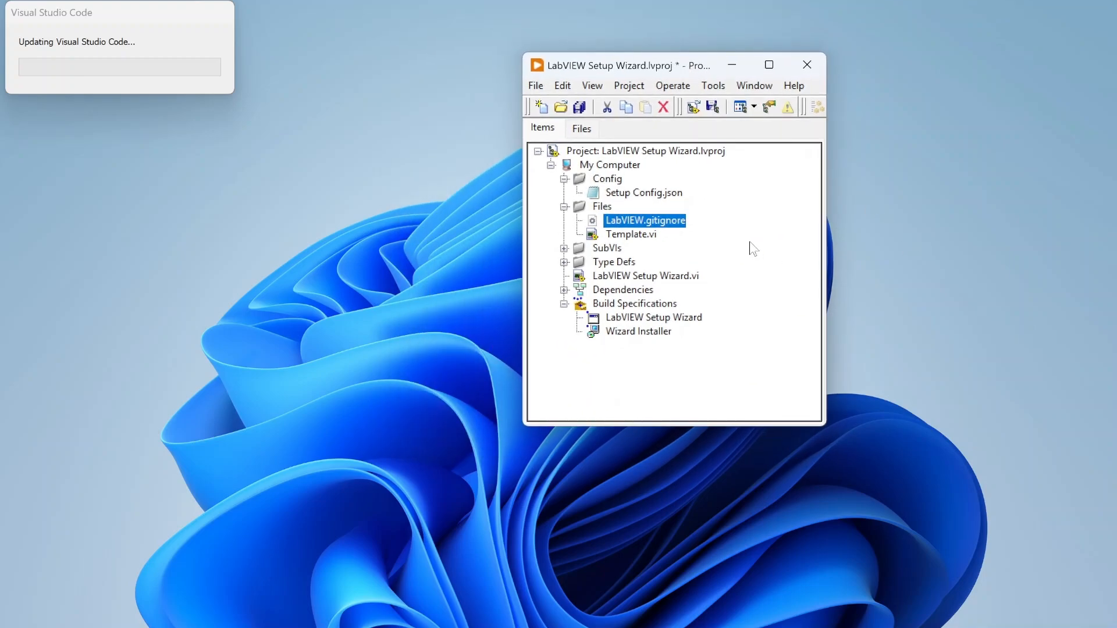
pyautogui.moveTo(668, 64)
pyautogui.mouseDown()
pyautogui.moveTo(655, 17)
pyautogui.moveTo(658, 57)
pyautogui.mouseUp()
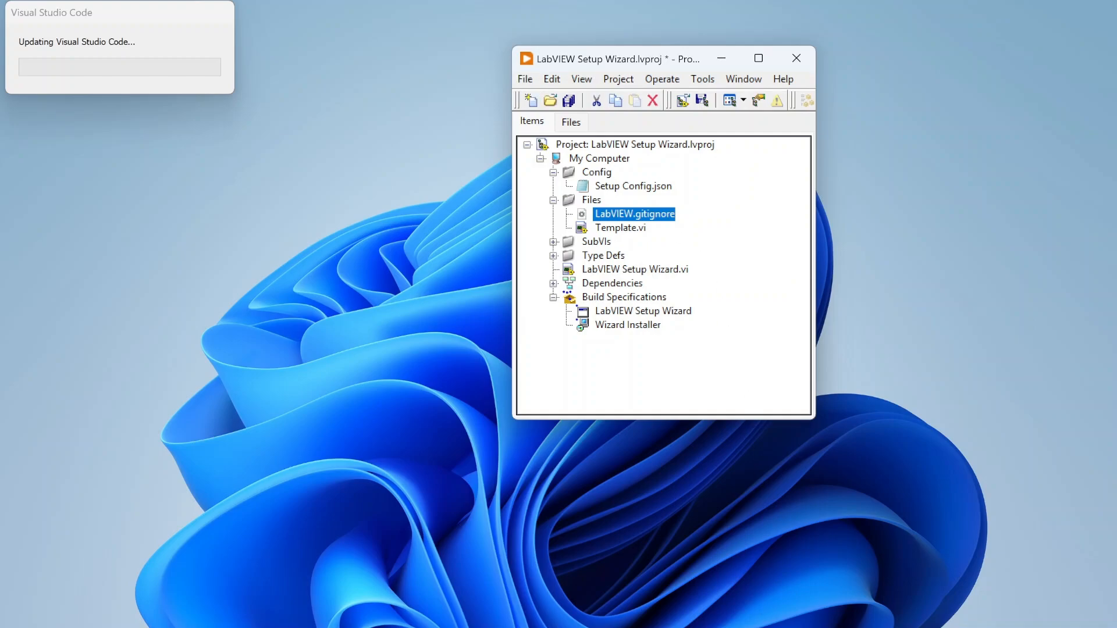
pyautogui.click(852, 585)
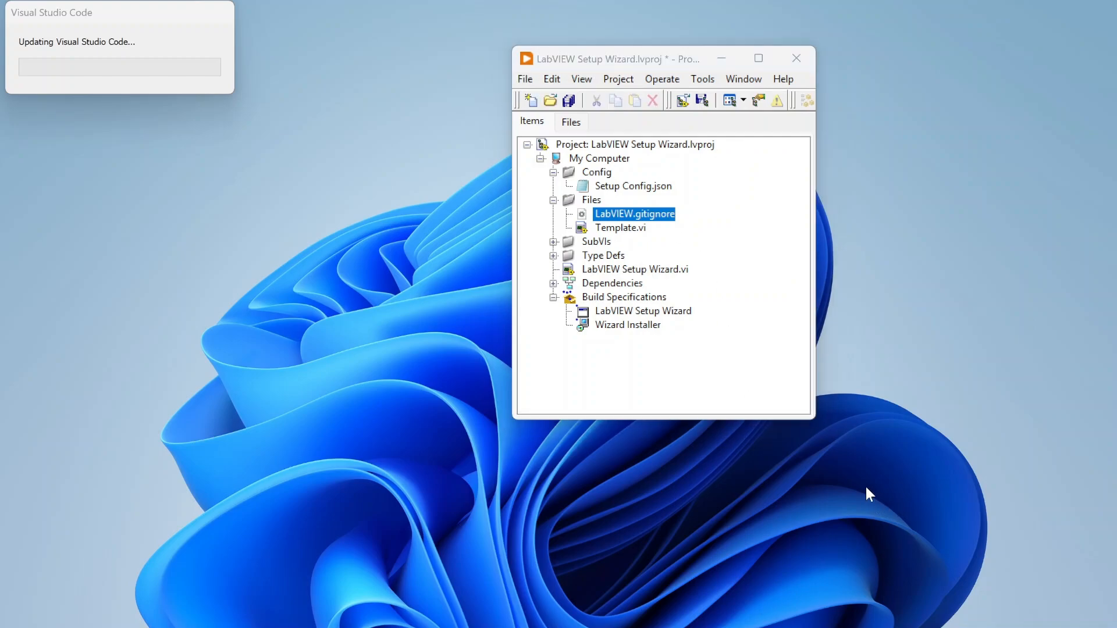